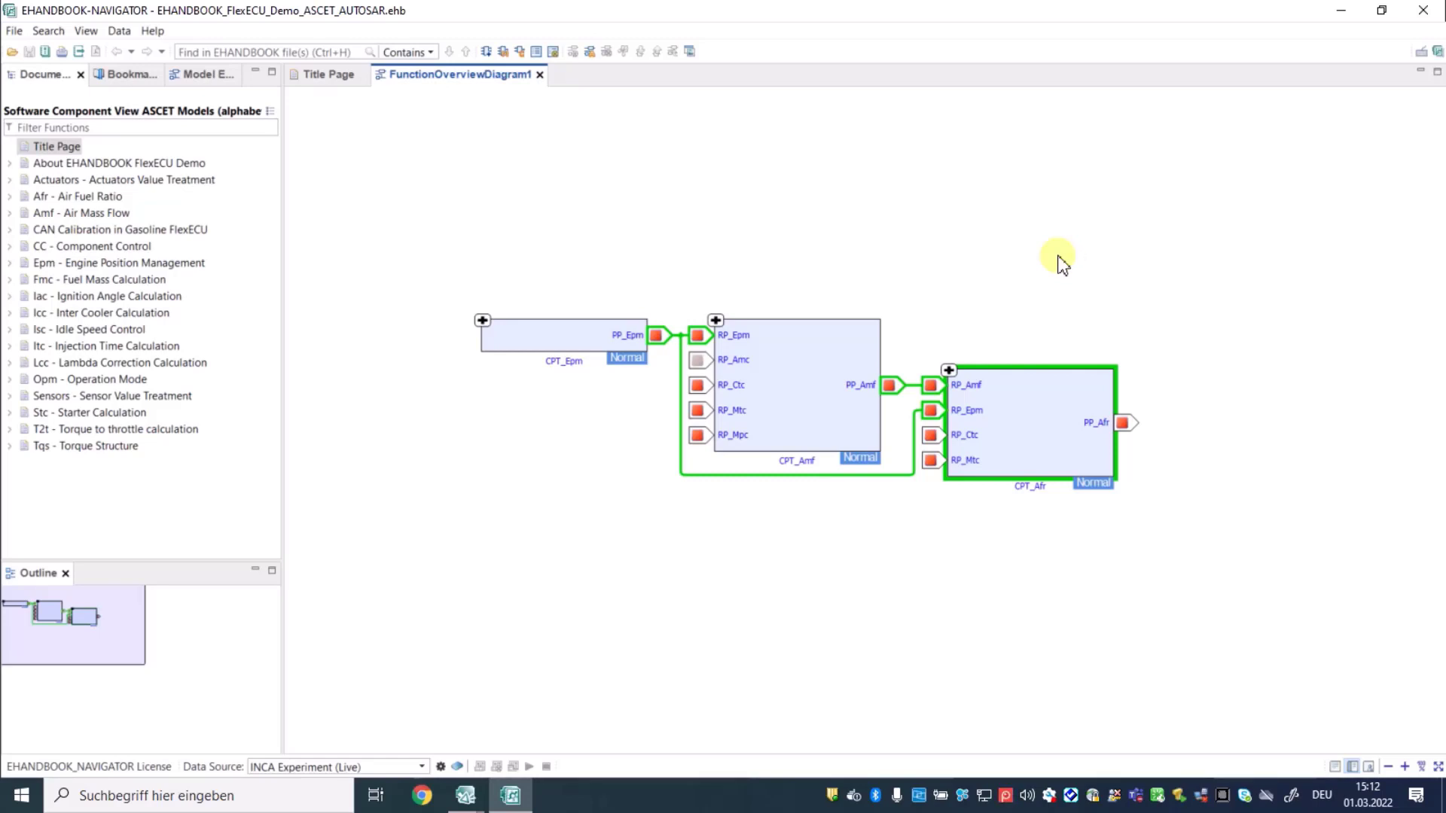
Step: Inspect the details of port PP_Epm on CPT_Epm and port RP_Epm on CPT_Amf
click(633, 335)
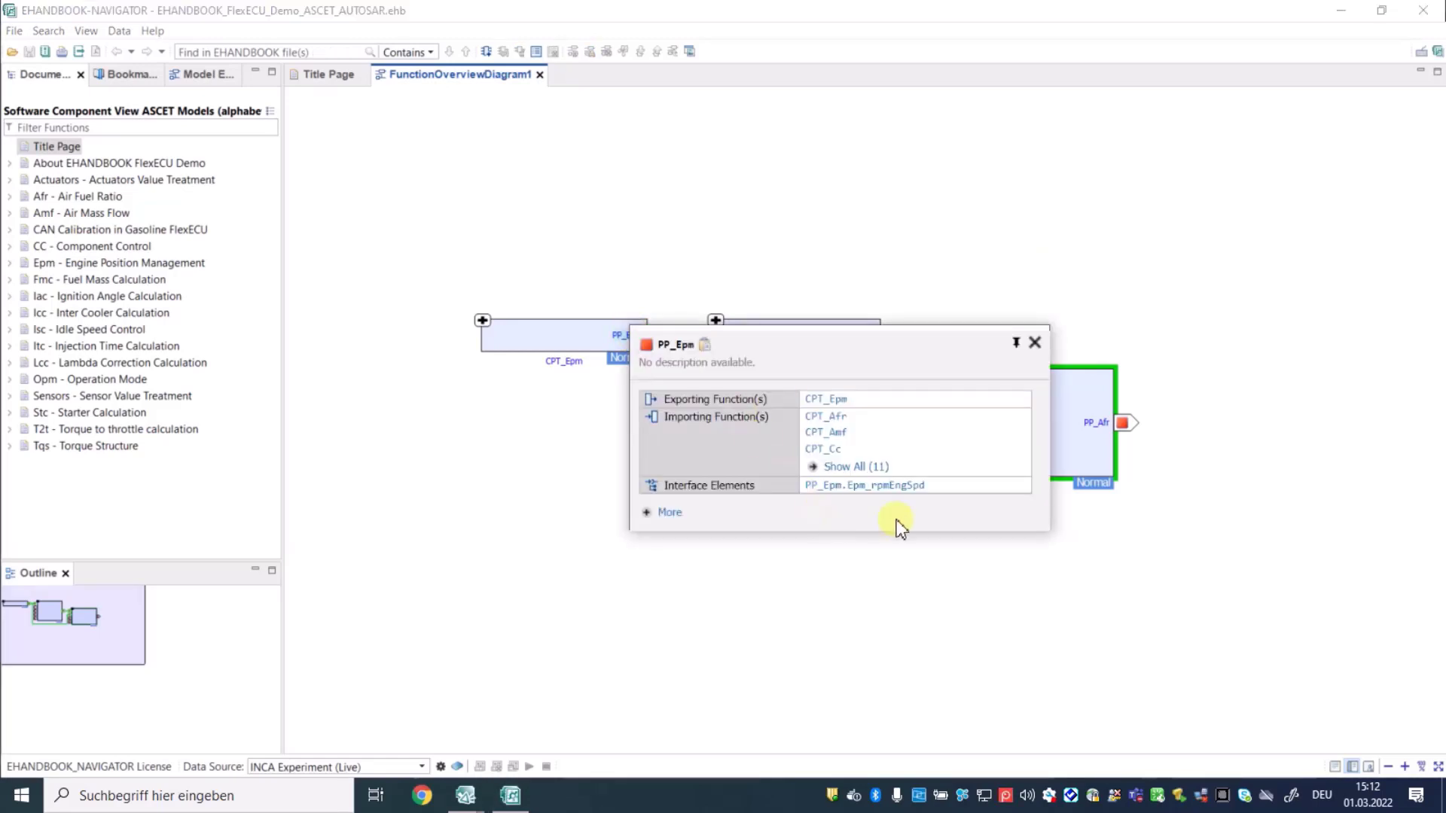
click(775, 302)
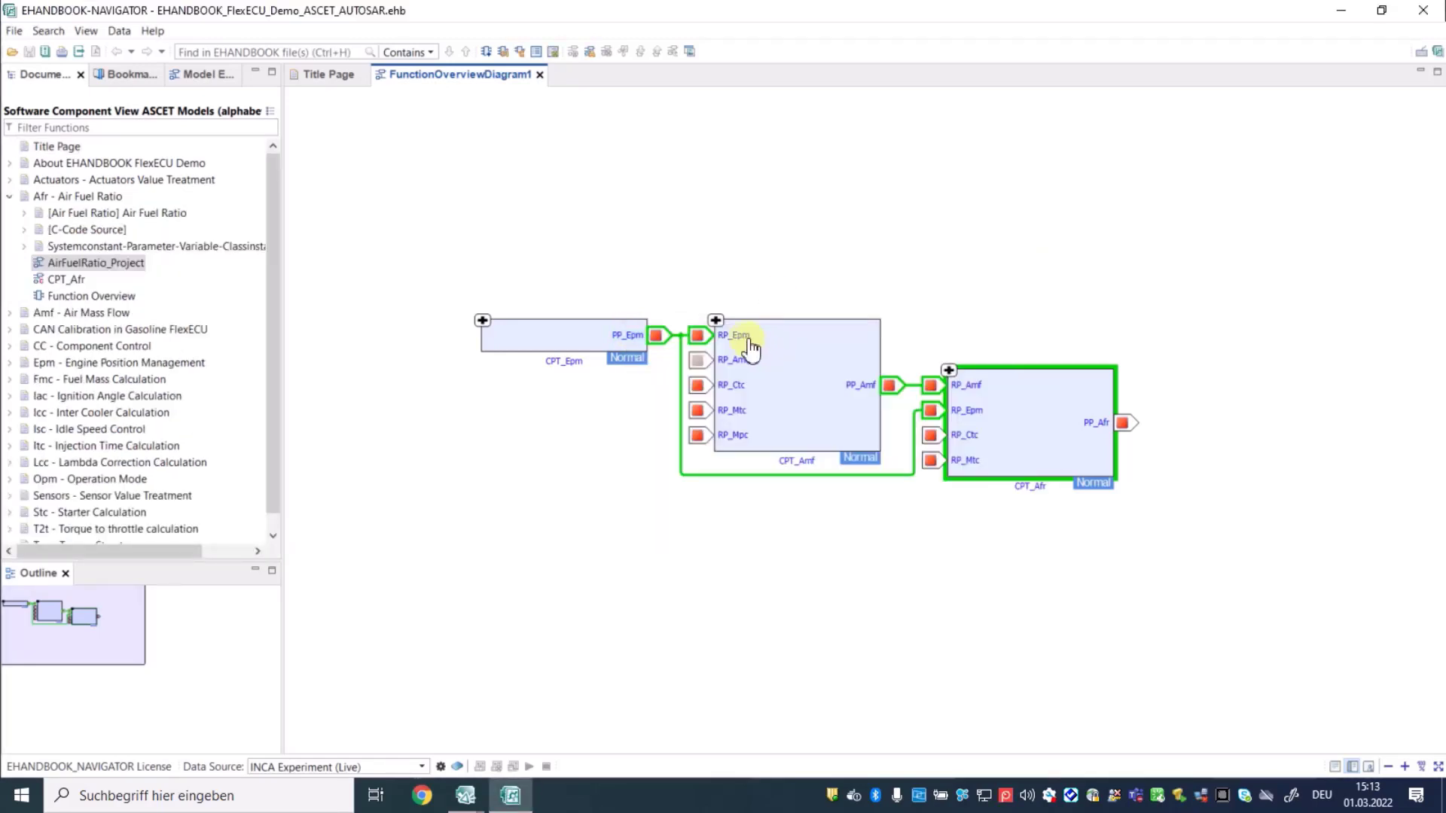
click(743, 339)
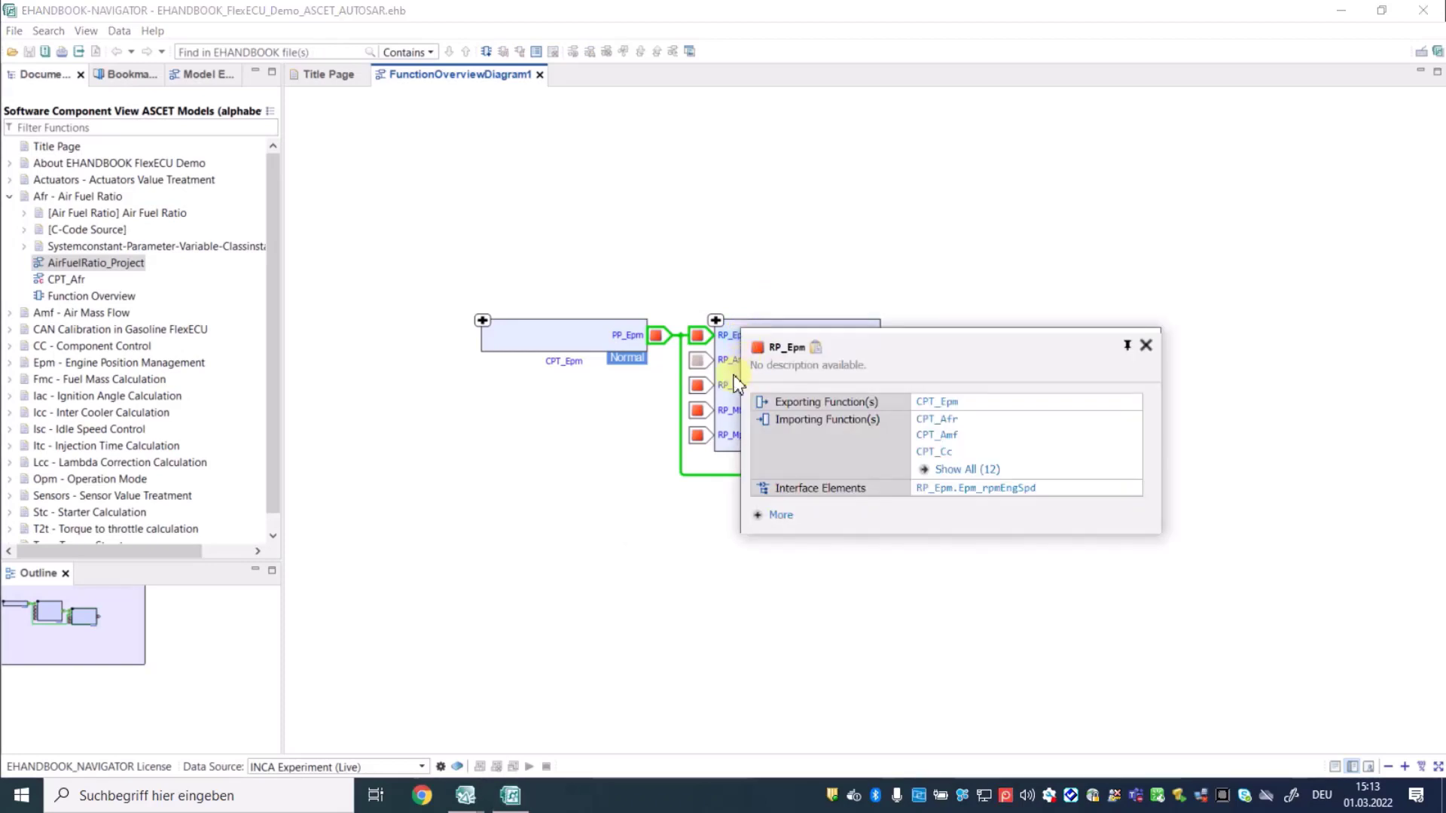
Step: Highlight the signal path of port PP_Epm on CPT_Epm in the diagram, and clear the highlighting again
right_click(641, 343)
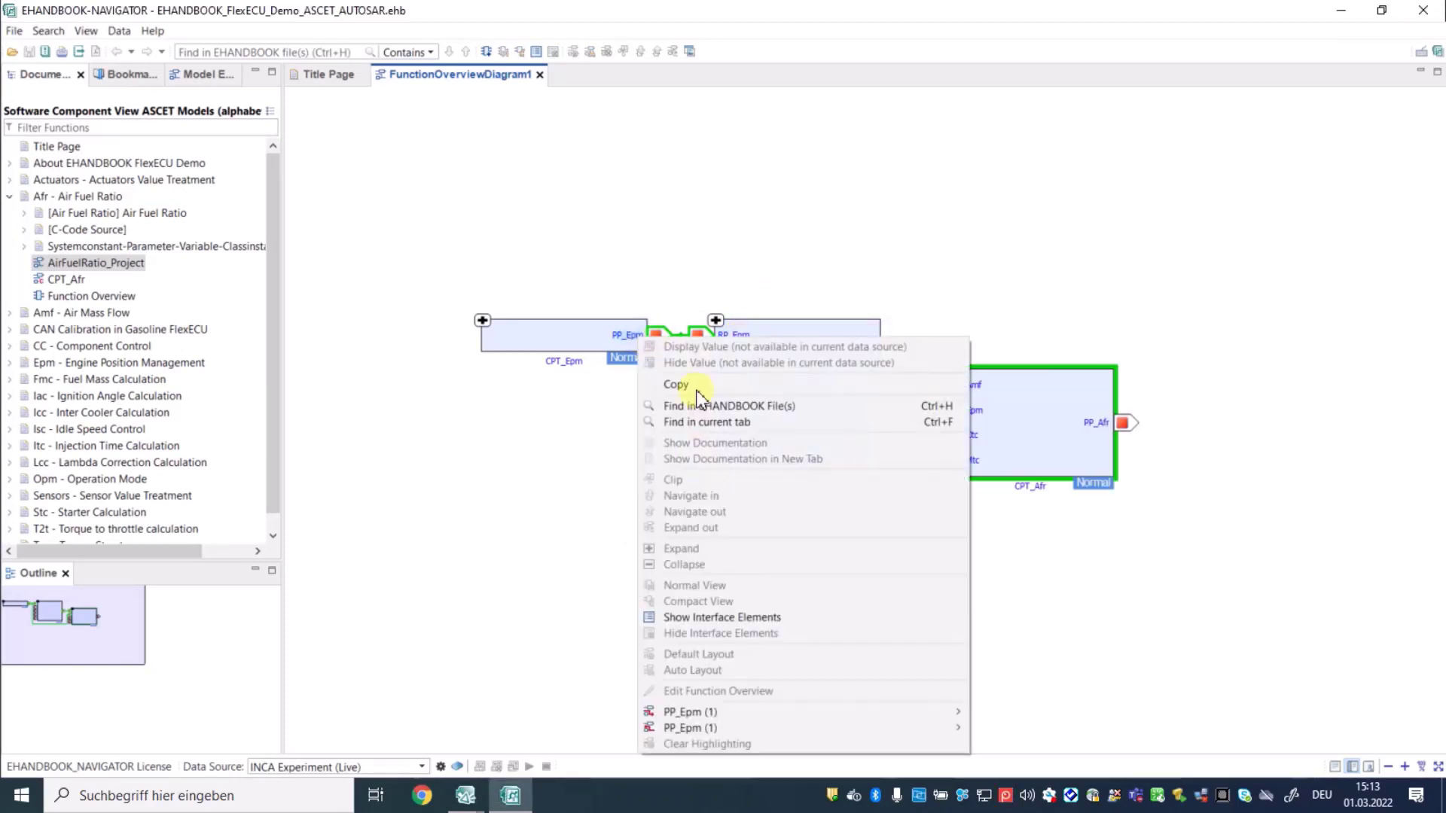
mouse_move(712, 712)
click(989, 713)
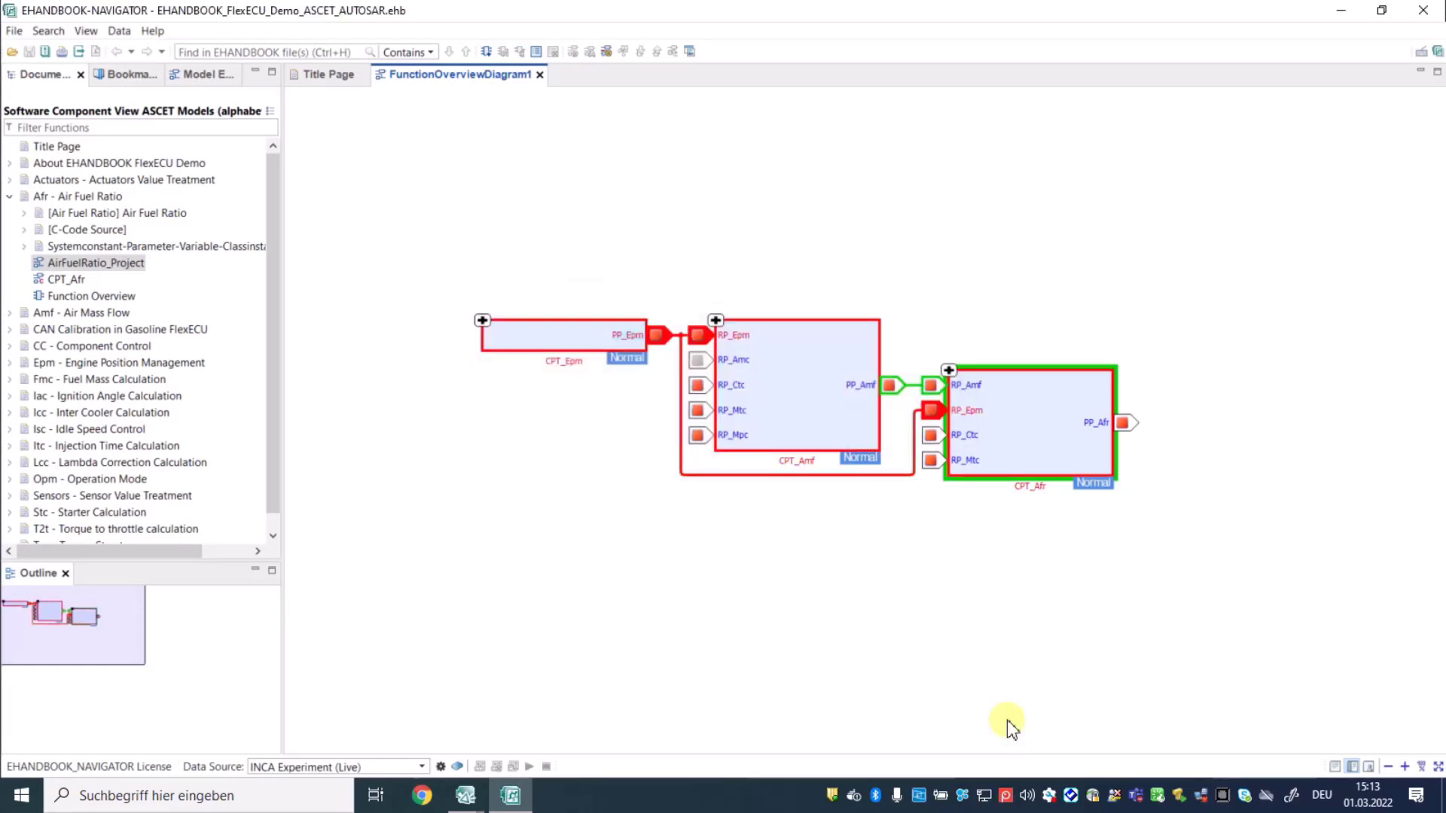
click(607, 51)
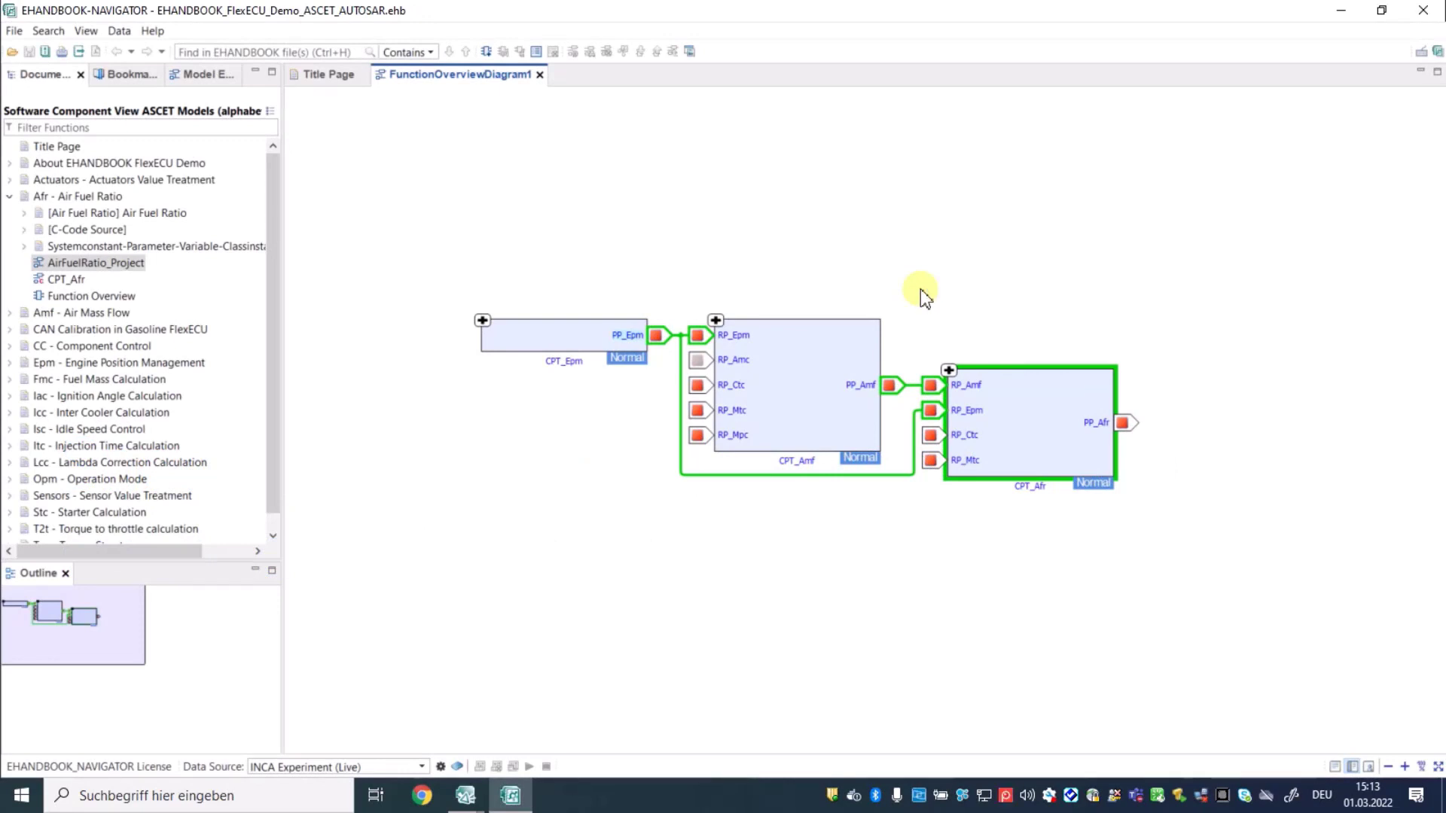
Step: Check the details of port PP_Amf, and show the interface elements of PP_Amf on CPT_Amf and RP_Amf on CPT_Afr
click(867, 390)
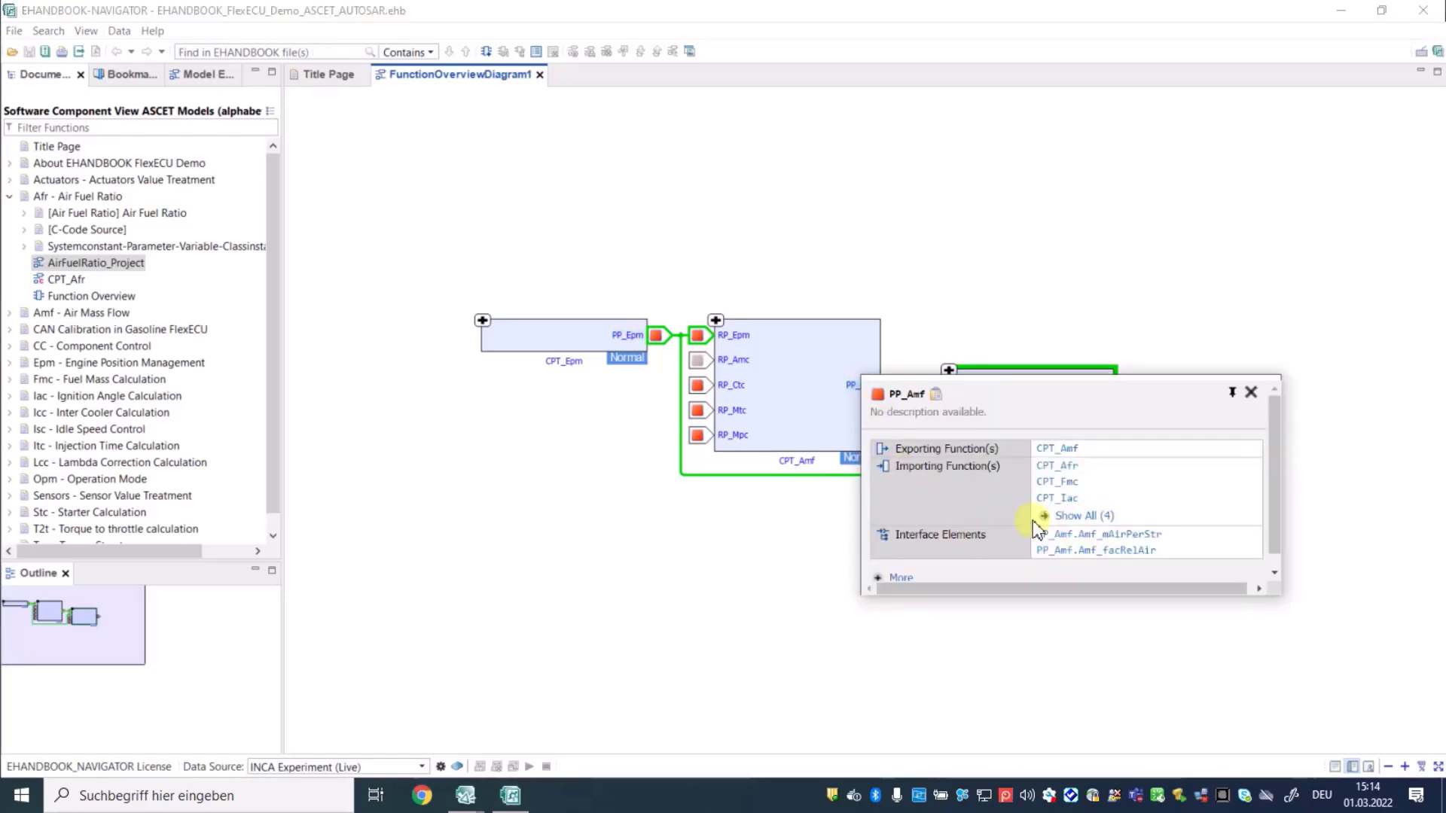
click(943, 626)
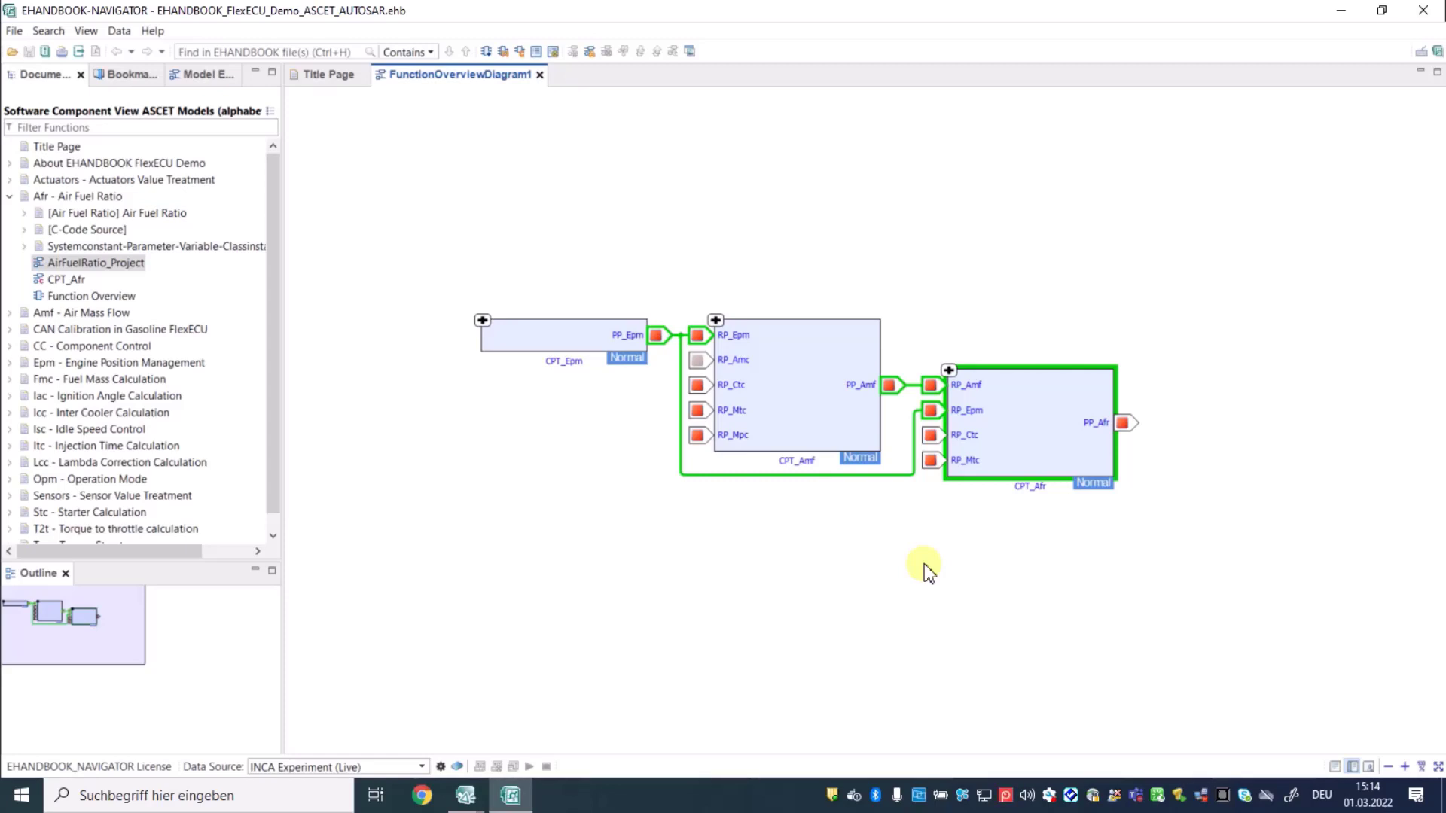
right_click(858, 383)
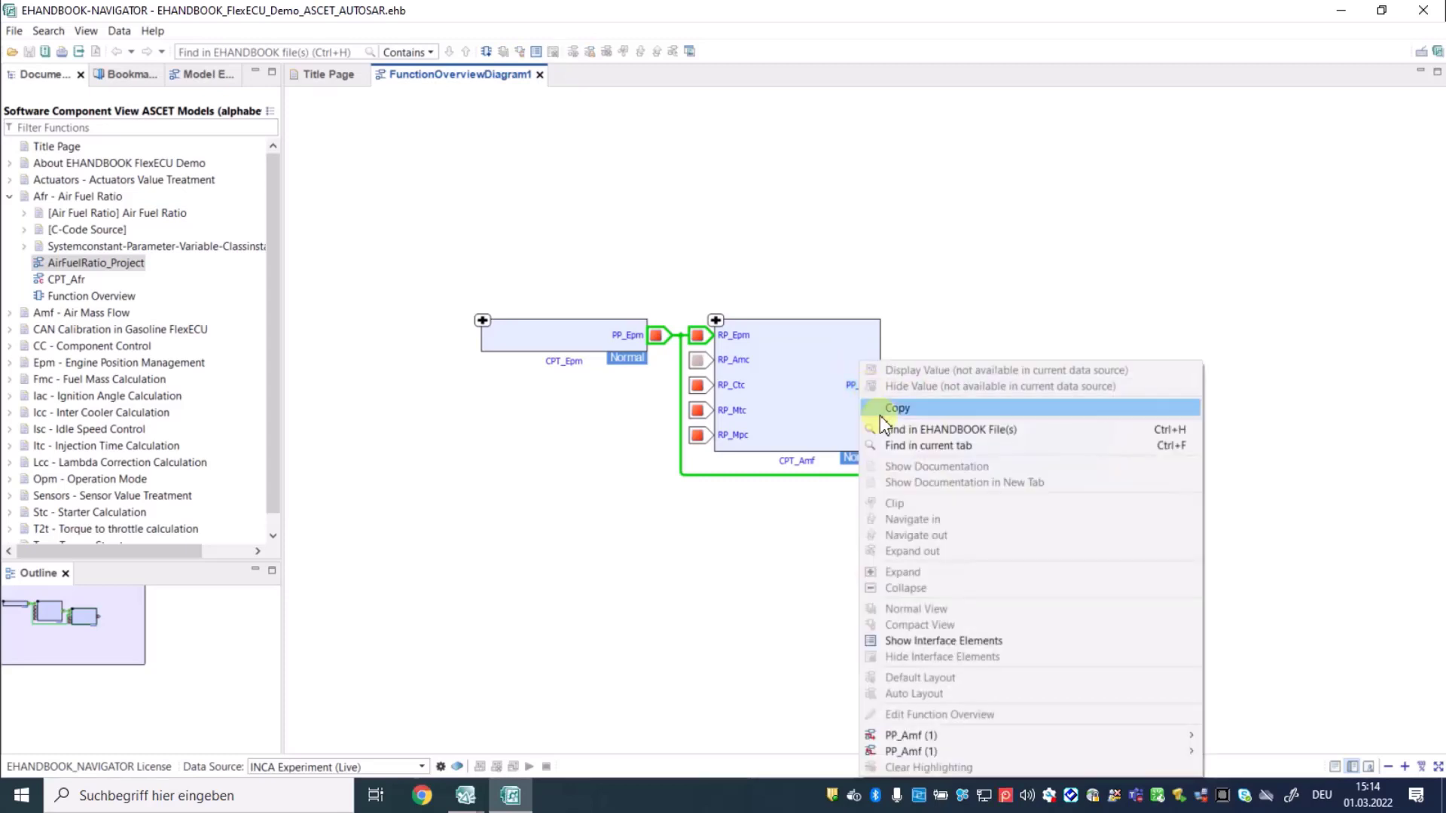
click(897, 641)
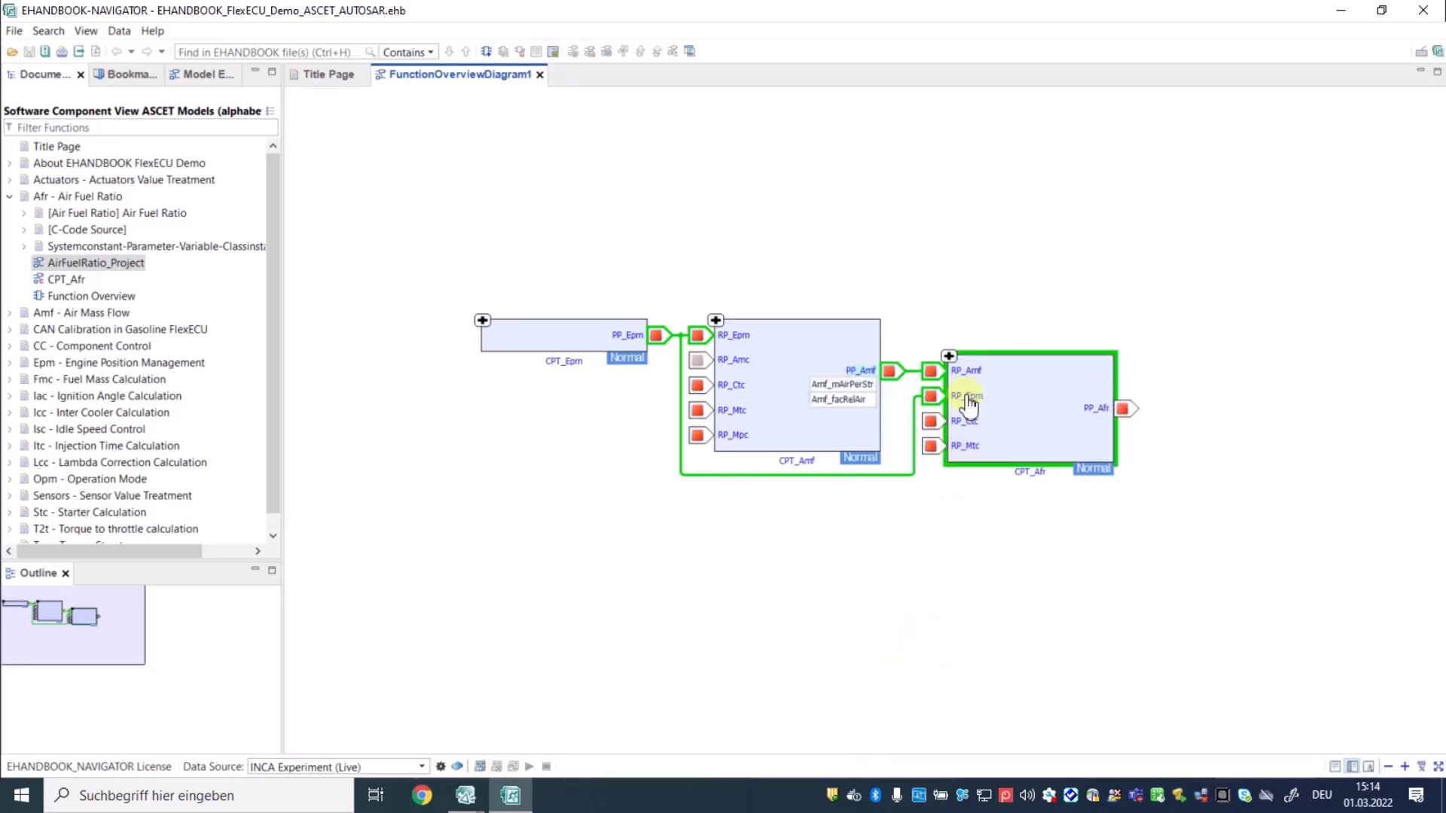
right_click(970, 365)
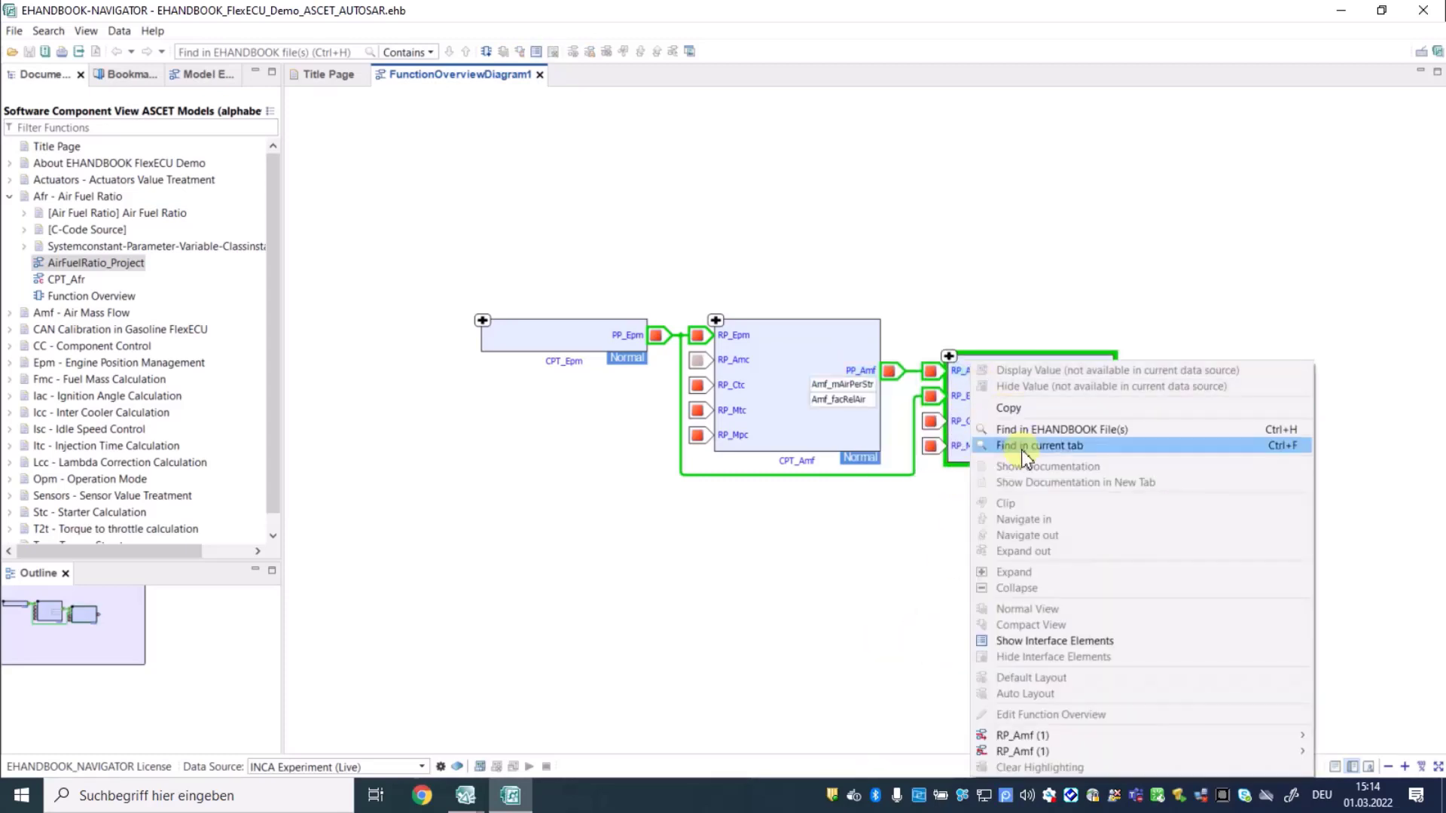
click(1049, 646)
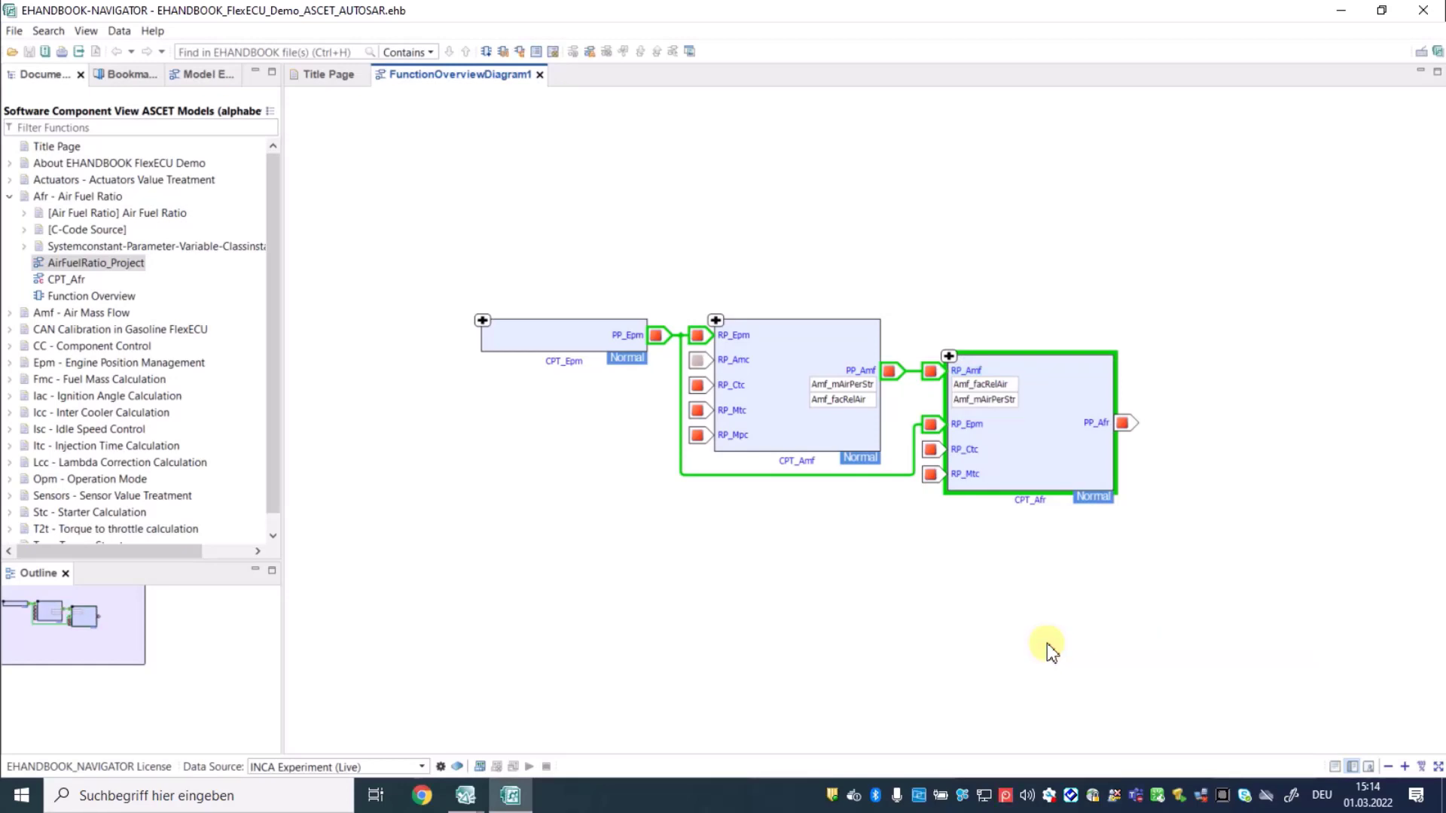
Step: Show the interface elements of all ports on CPT_Afr, and extend this to every function in the diagram
right_click(1021, 438)
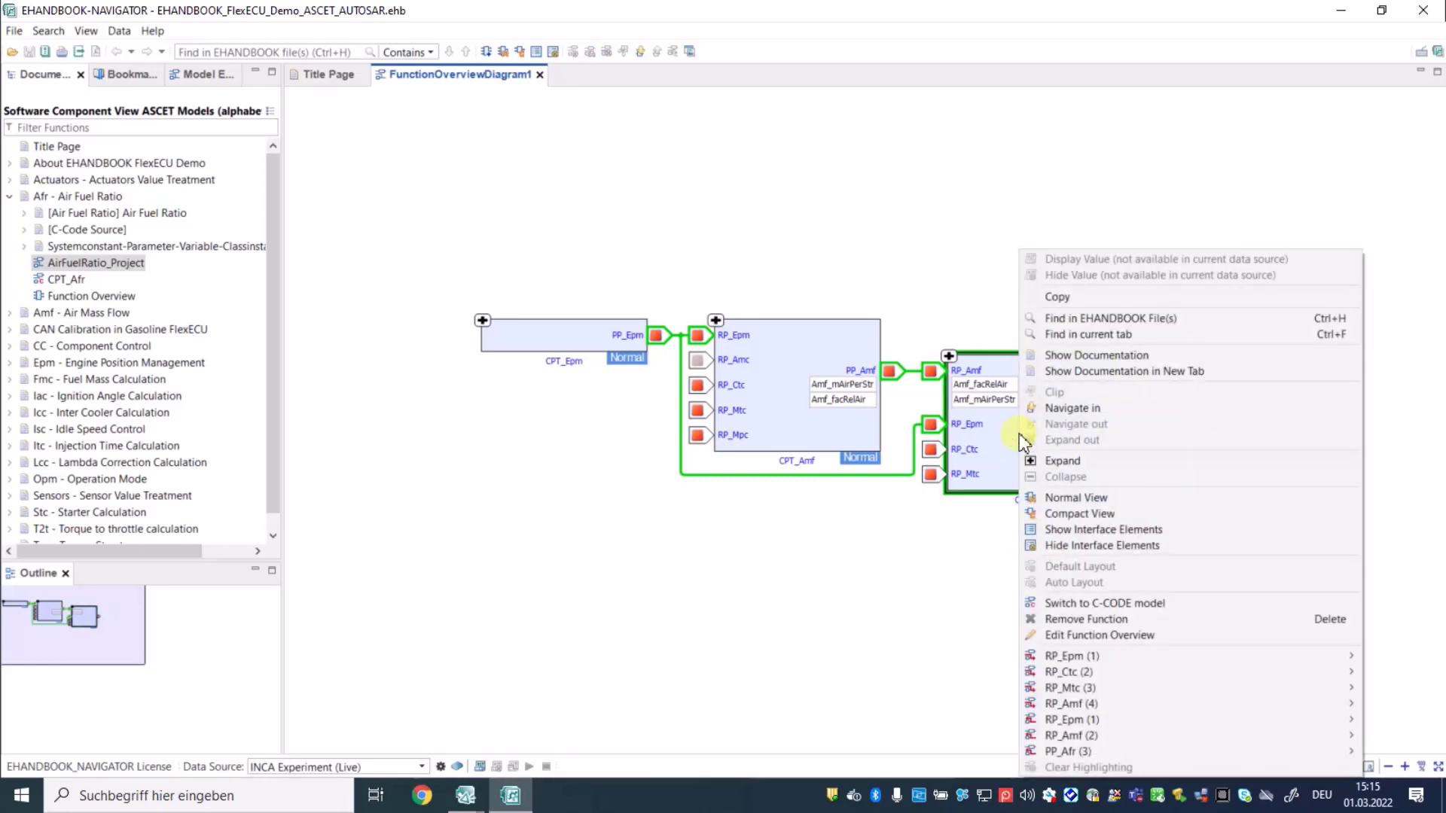
click(1064, 530)
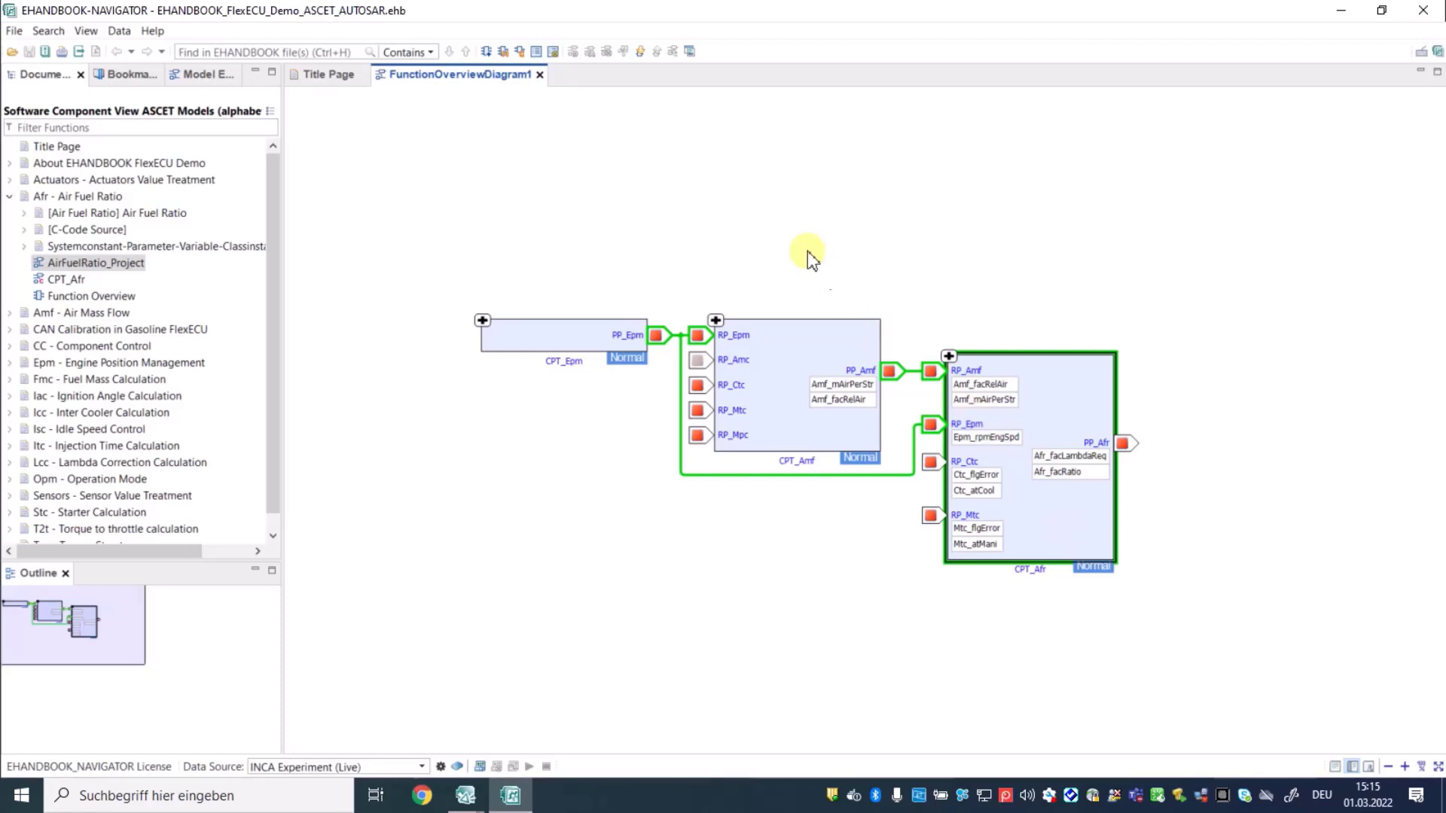
click(780, 232)
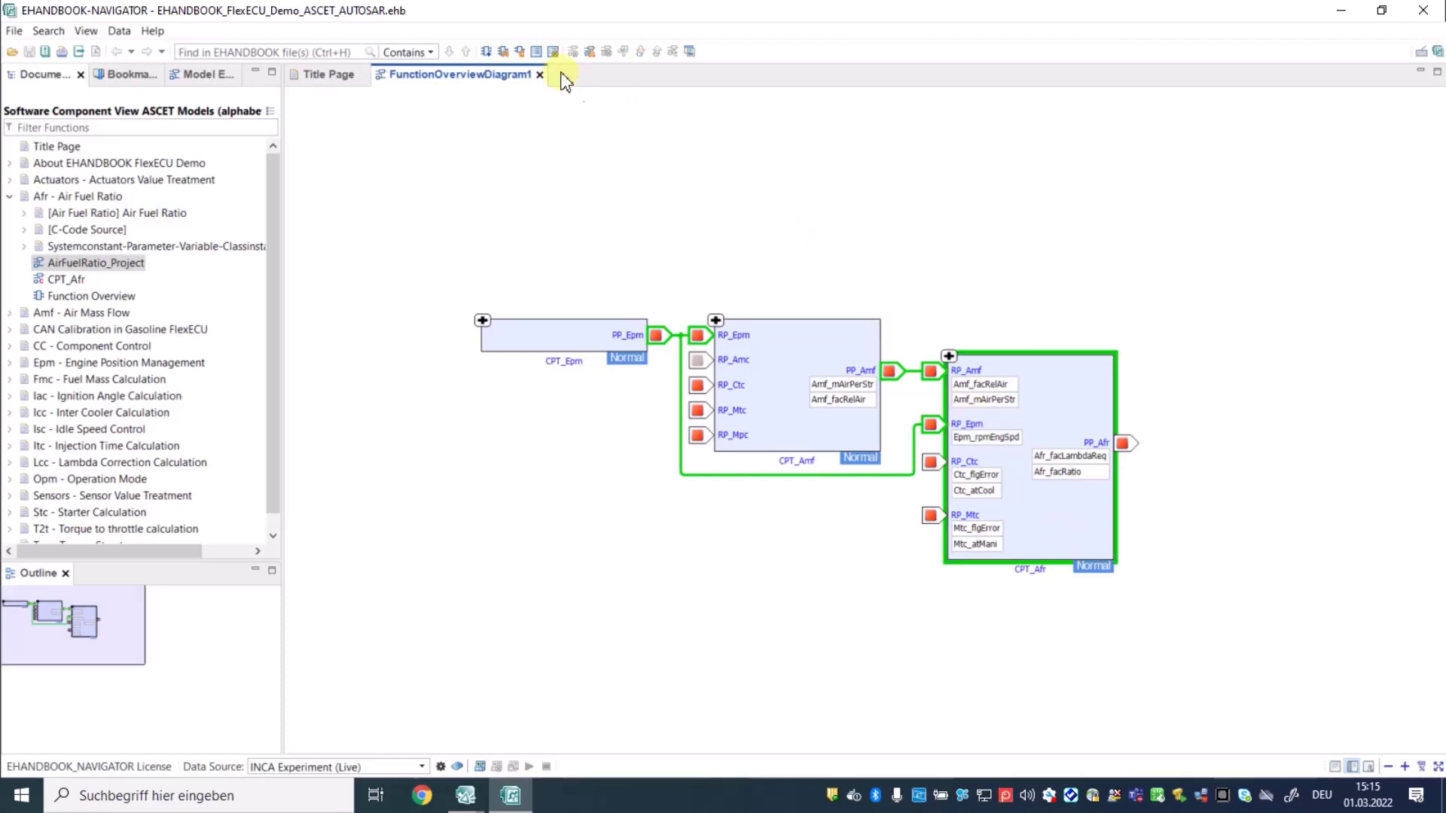
click(536, 51)
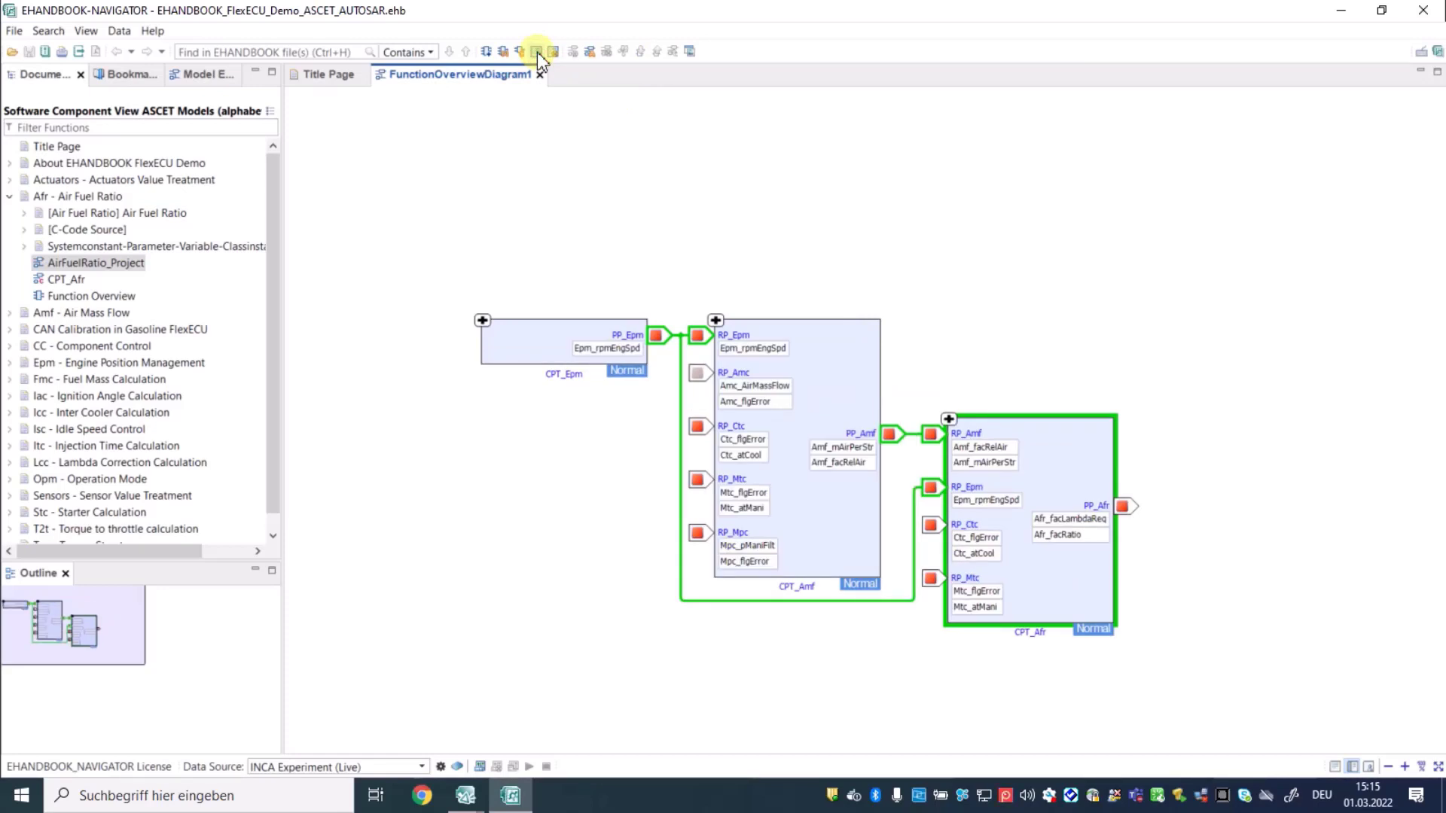
Step: Hide the interface elements of port PP_Epm on CPT_Epm and of the whole CPT_Amf function
right_click(631, 349)
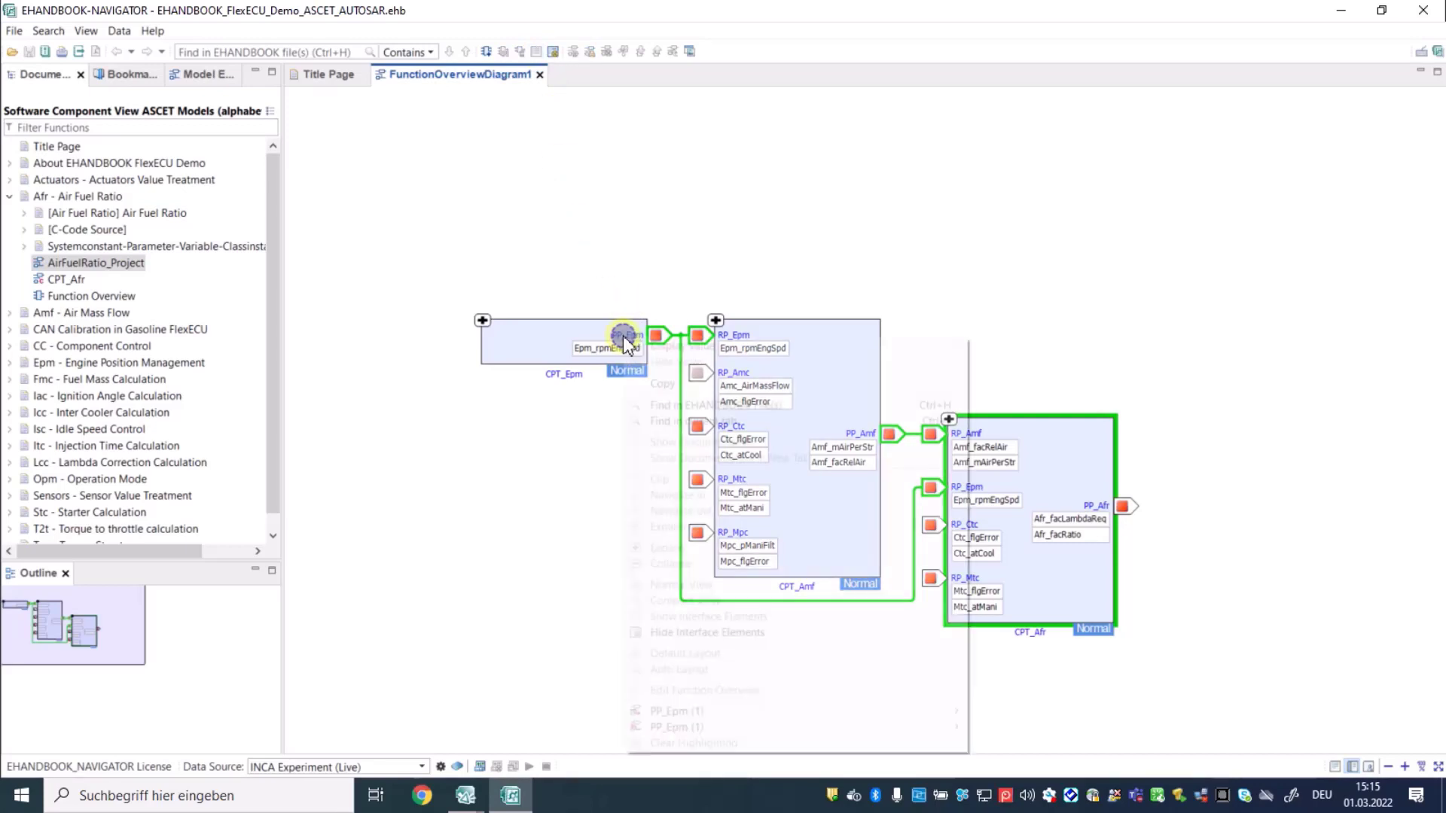
click(686, 632)
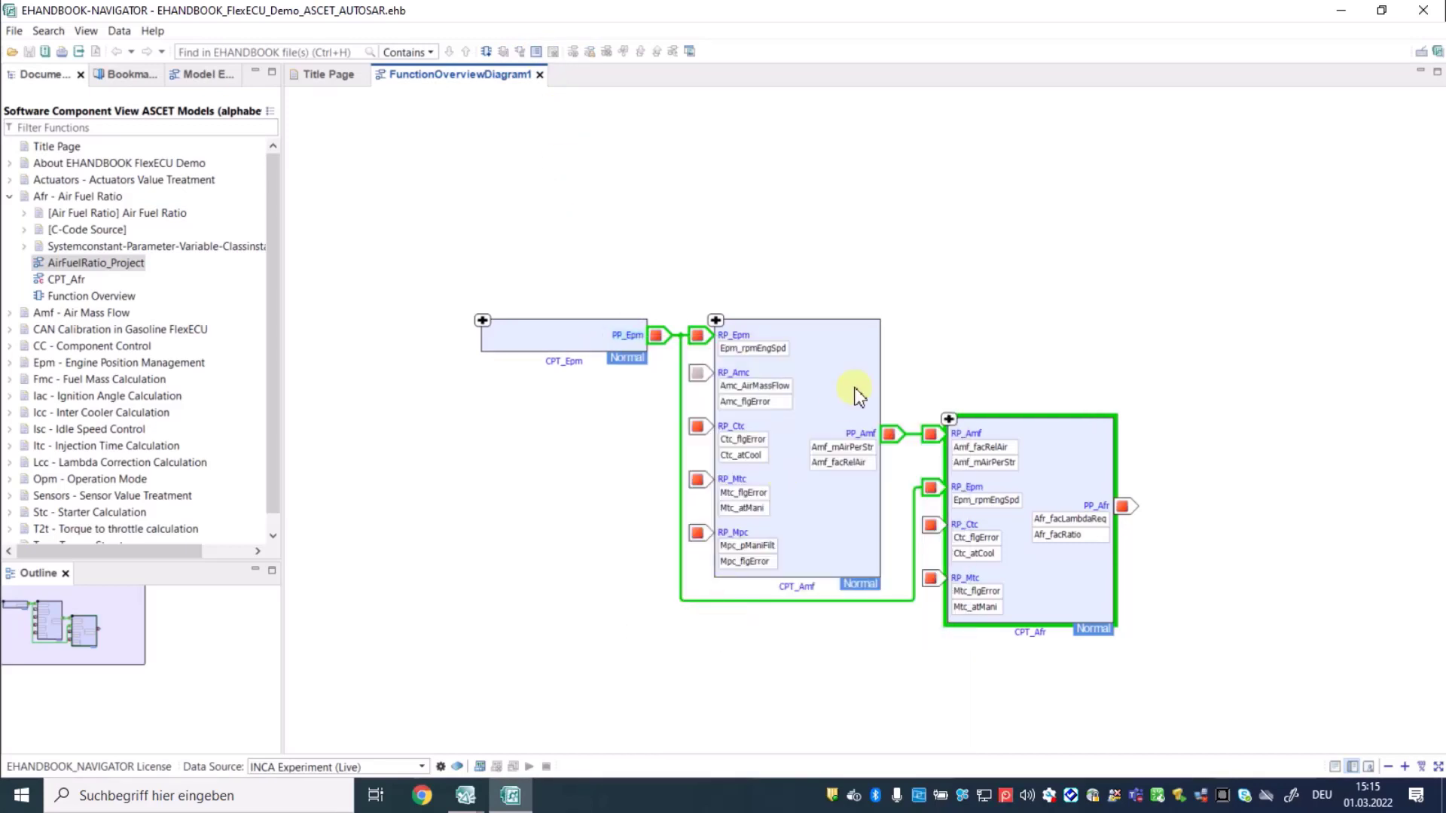
right_click(860, 380)
click(914, 530)
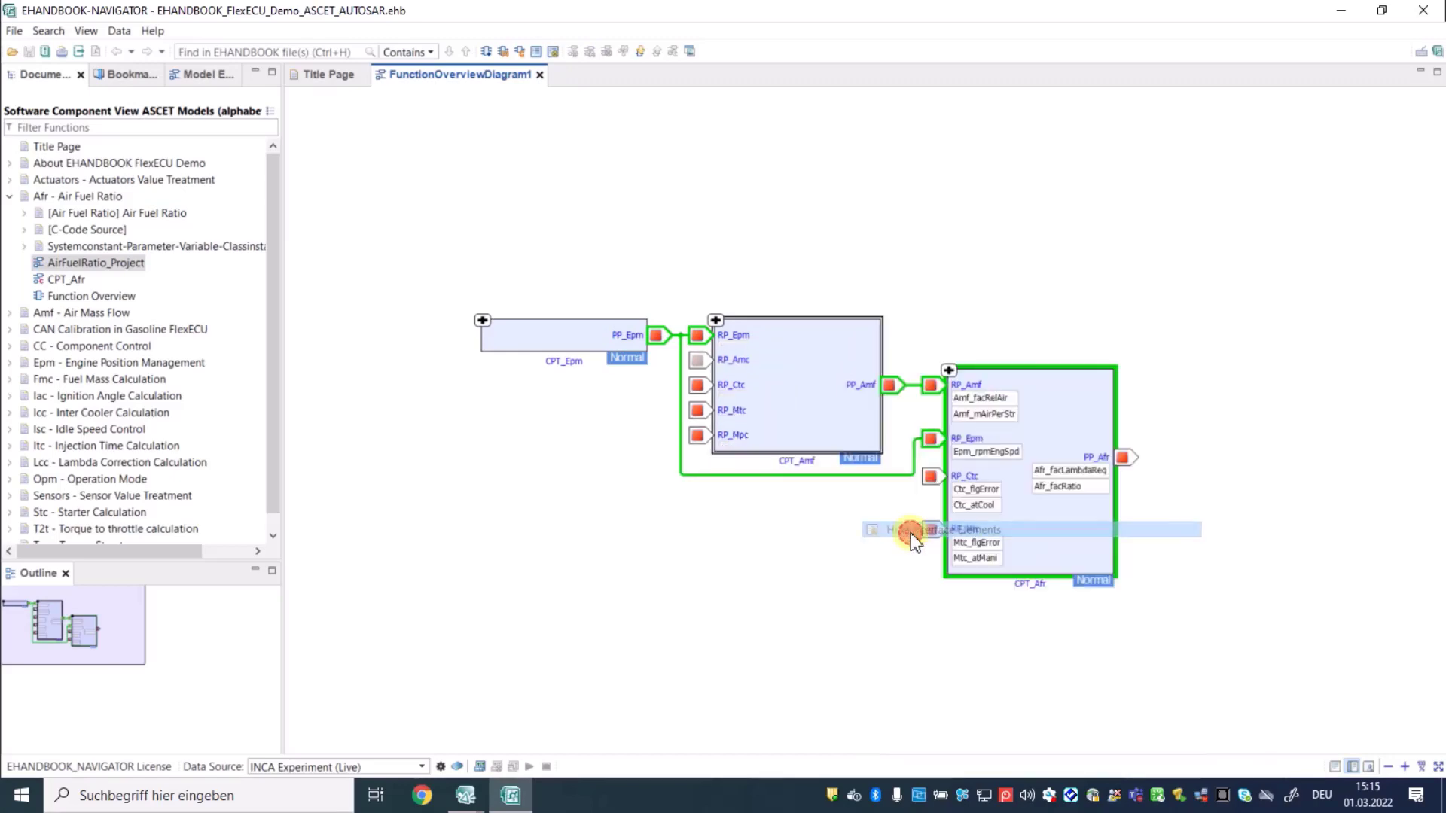
click(813, 294)
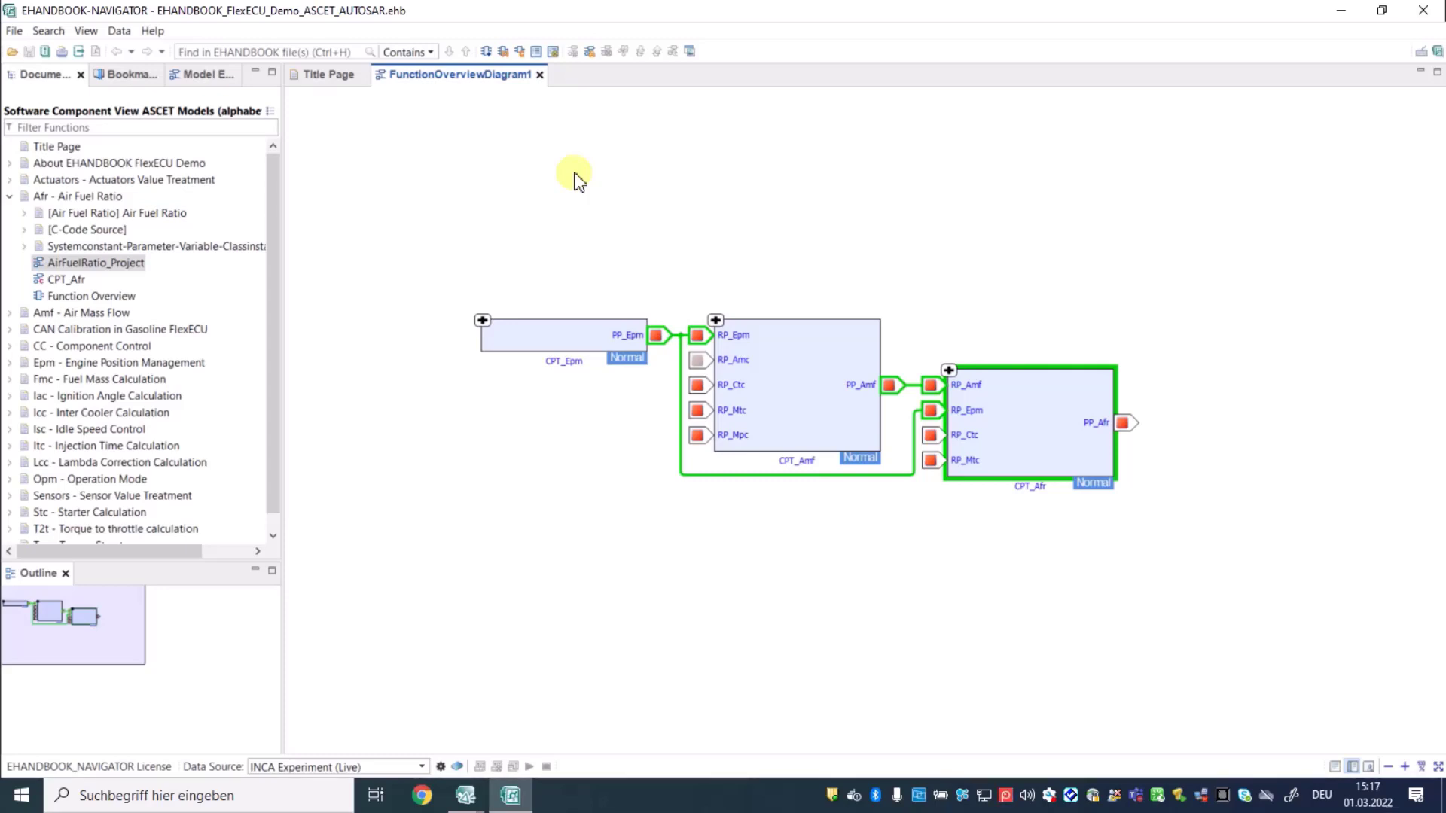
Step: Show the interface elements of all ports on the CPT_Amf function
right_click(791, 337)
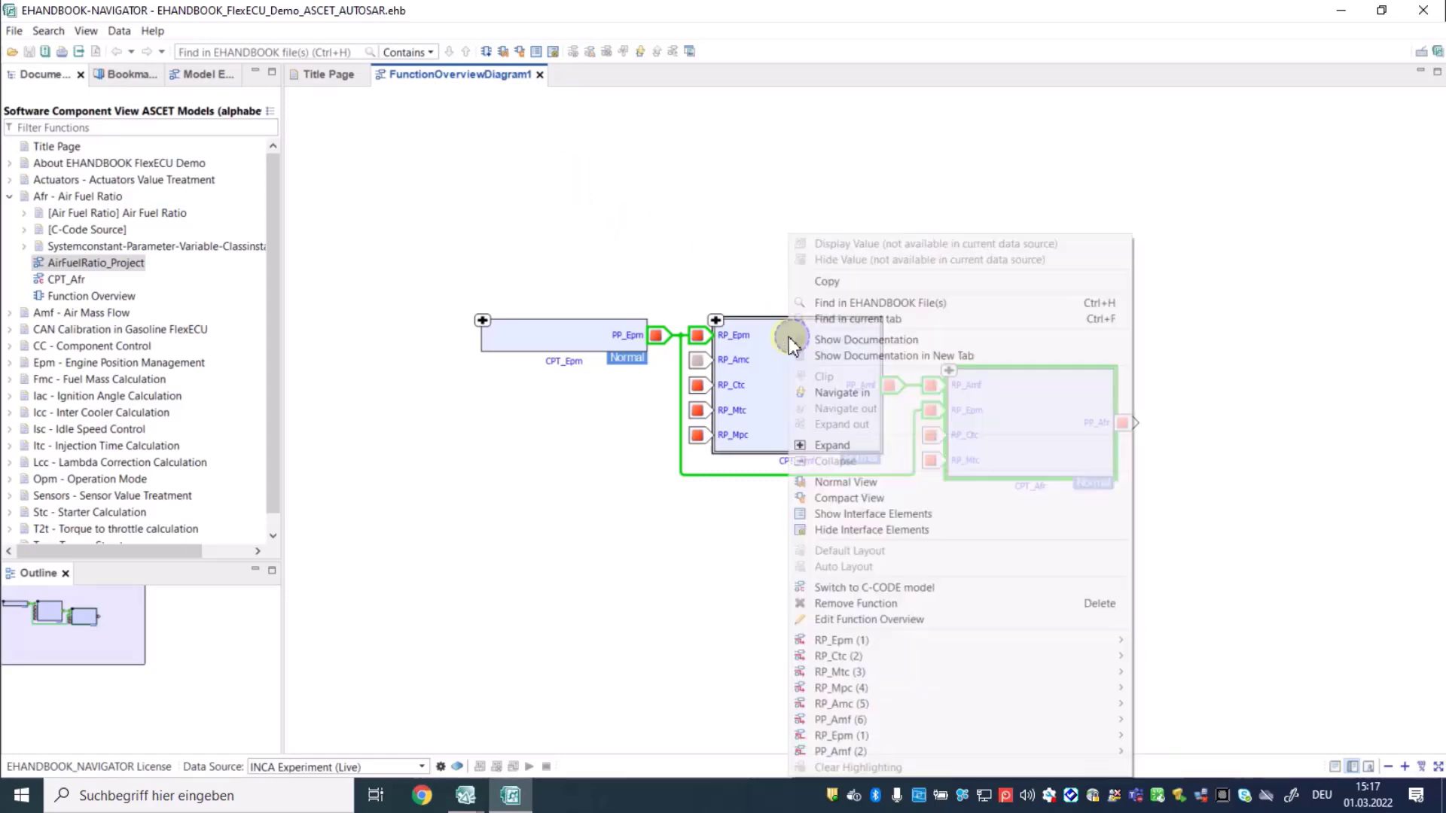
click(872, 512)
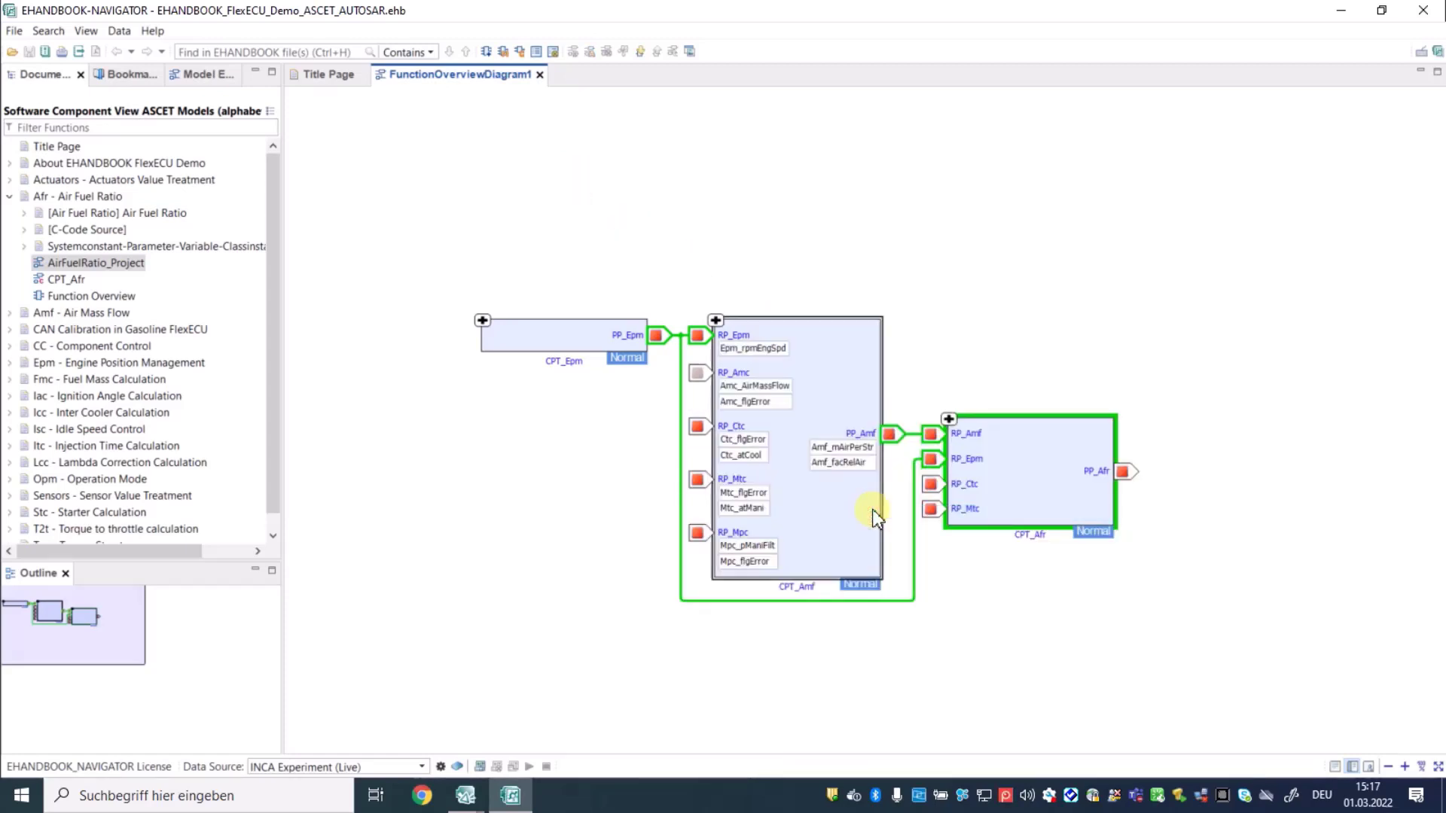
click(544, 302)
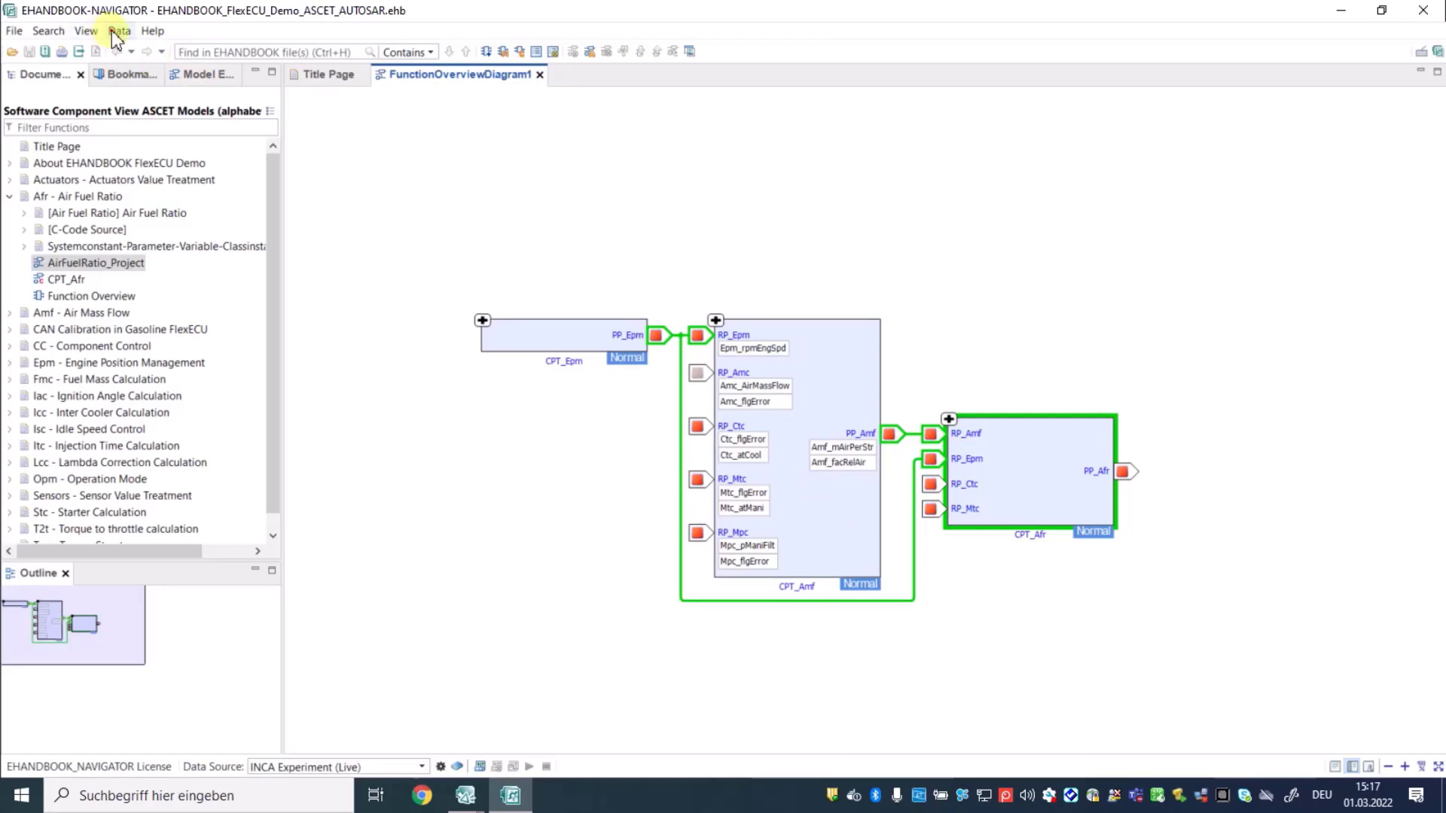
Step: Set the data source to INCA Experiment (Live) and close the connection dialog with its default options
click(118, 30)
click(130, 48)
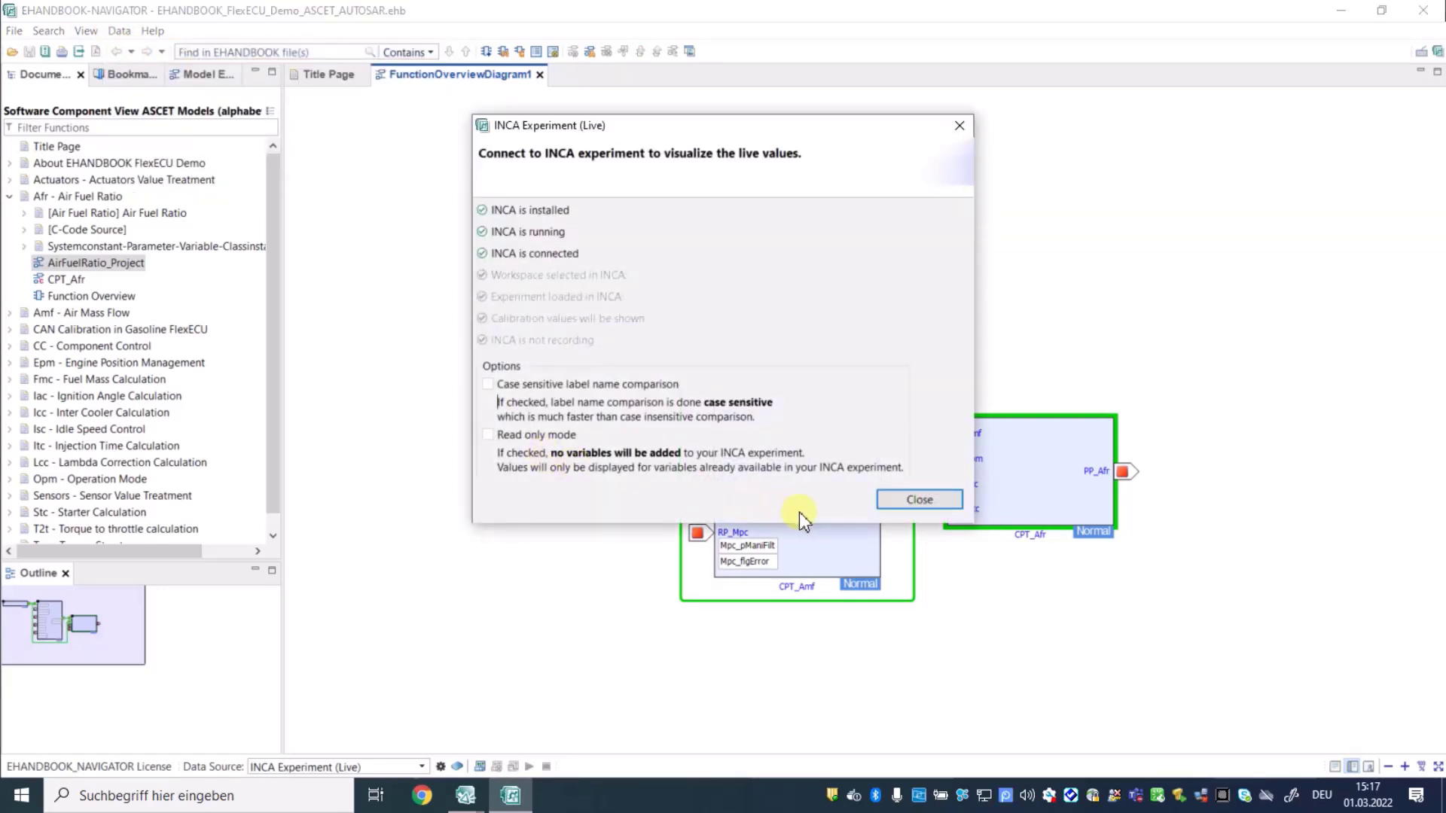
click(870, 520)
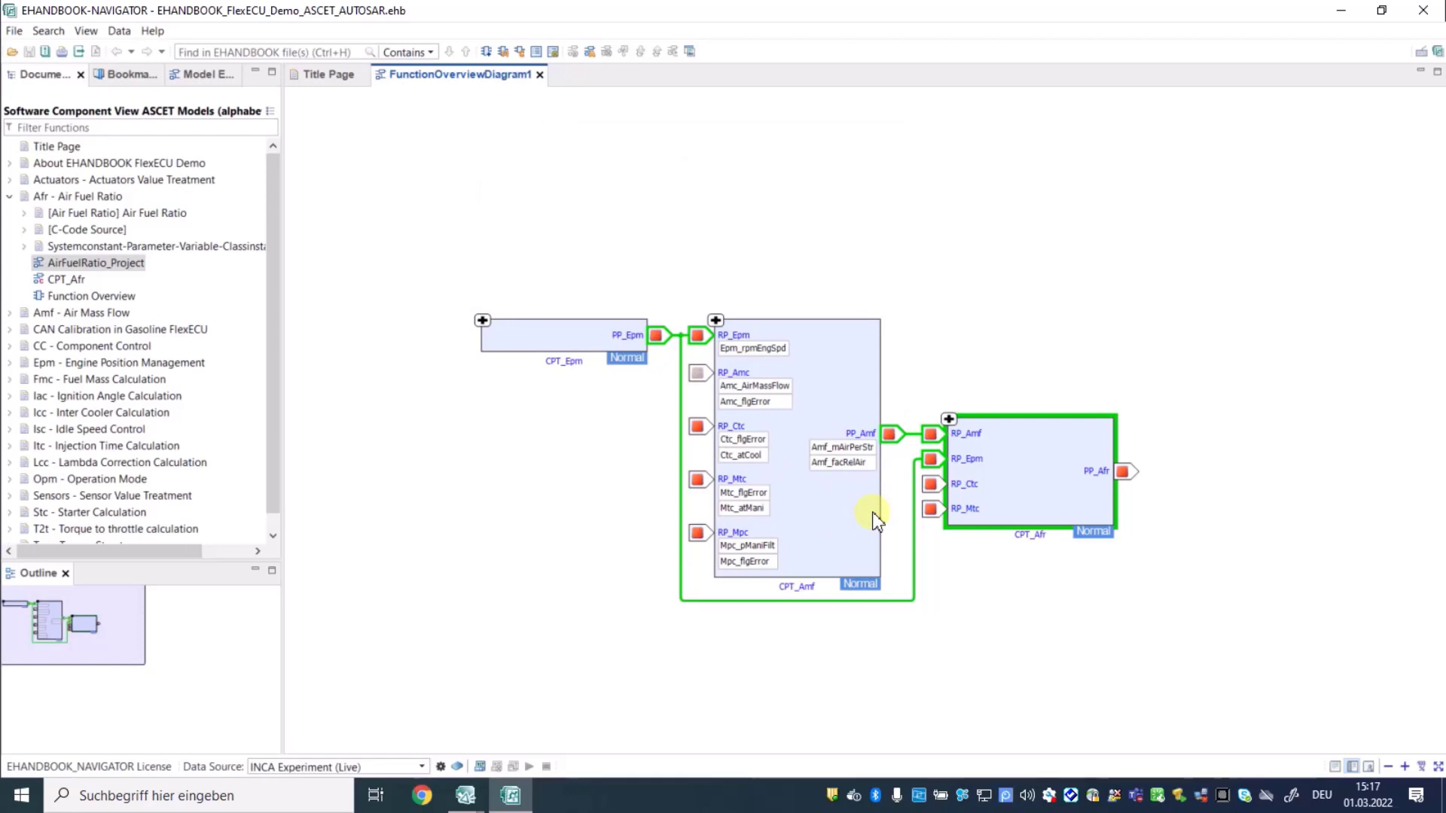
Step: Display the values of port RP_Amc on CPT_Amf, and extend the value display to all ports in the diagram
right_click(744, 374)
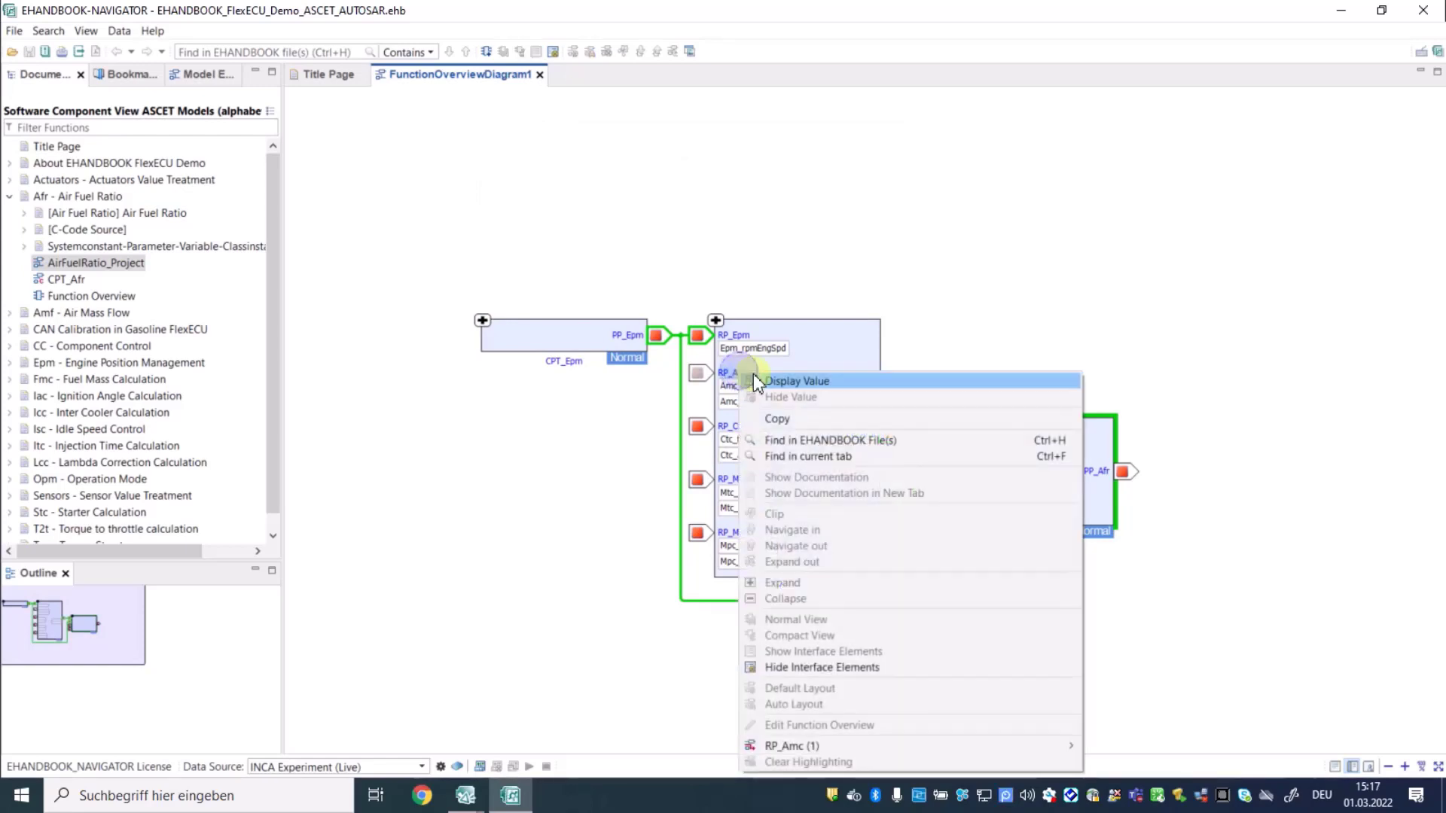
click(766, 383)
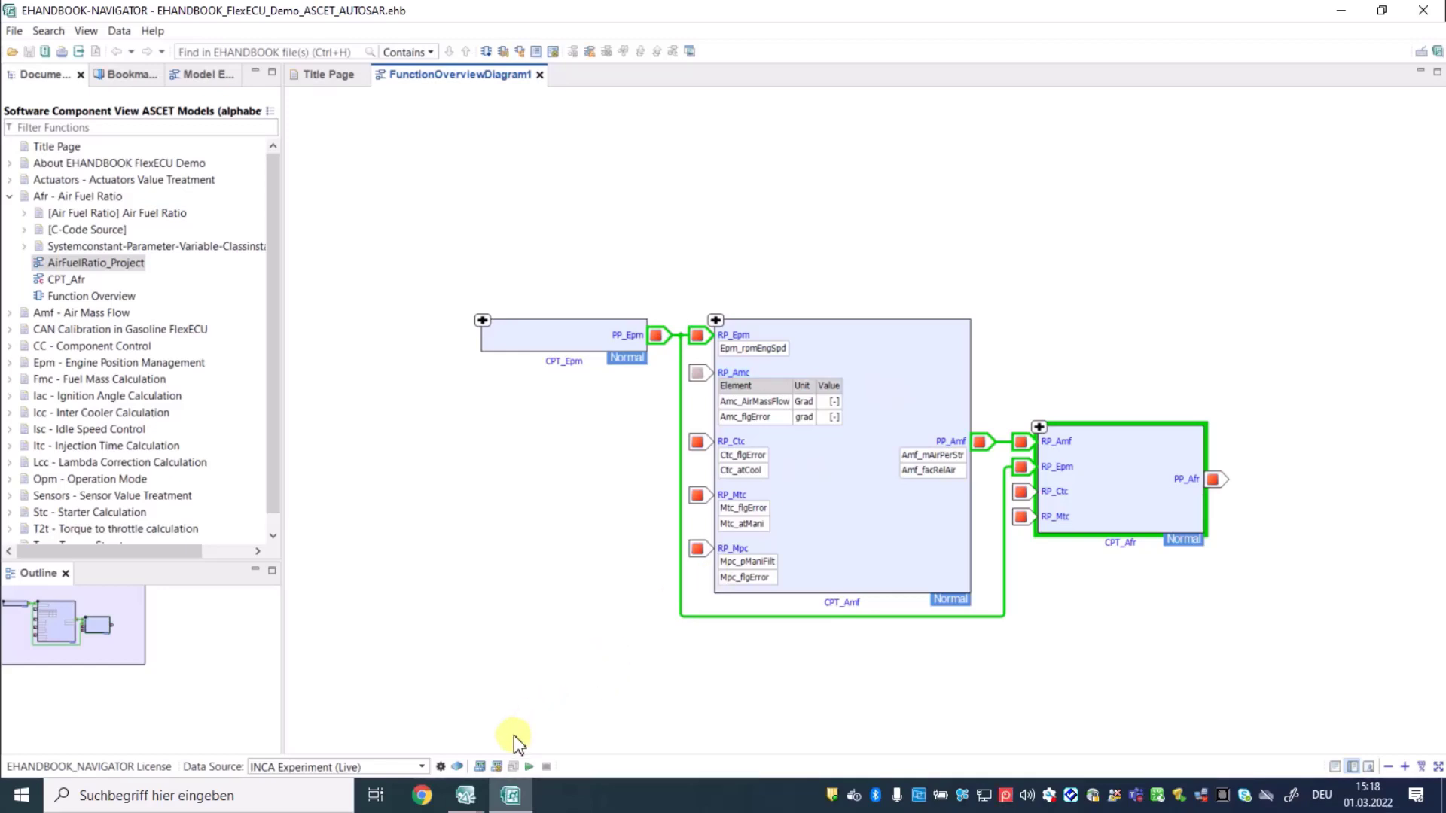
click(494, 766)
click(482, 768)
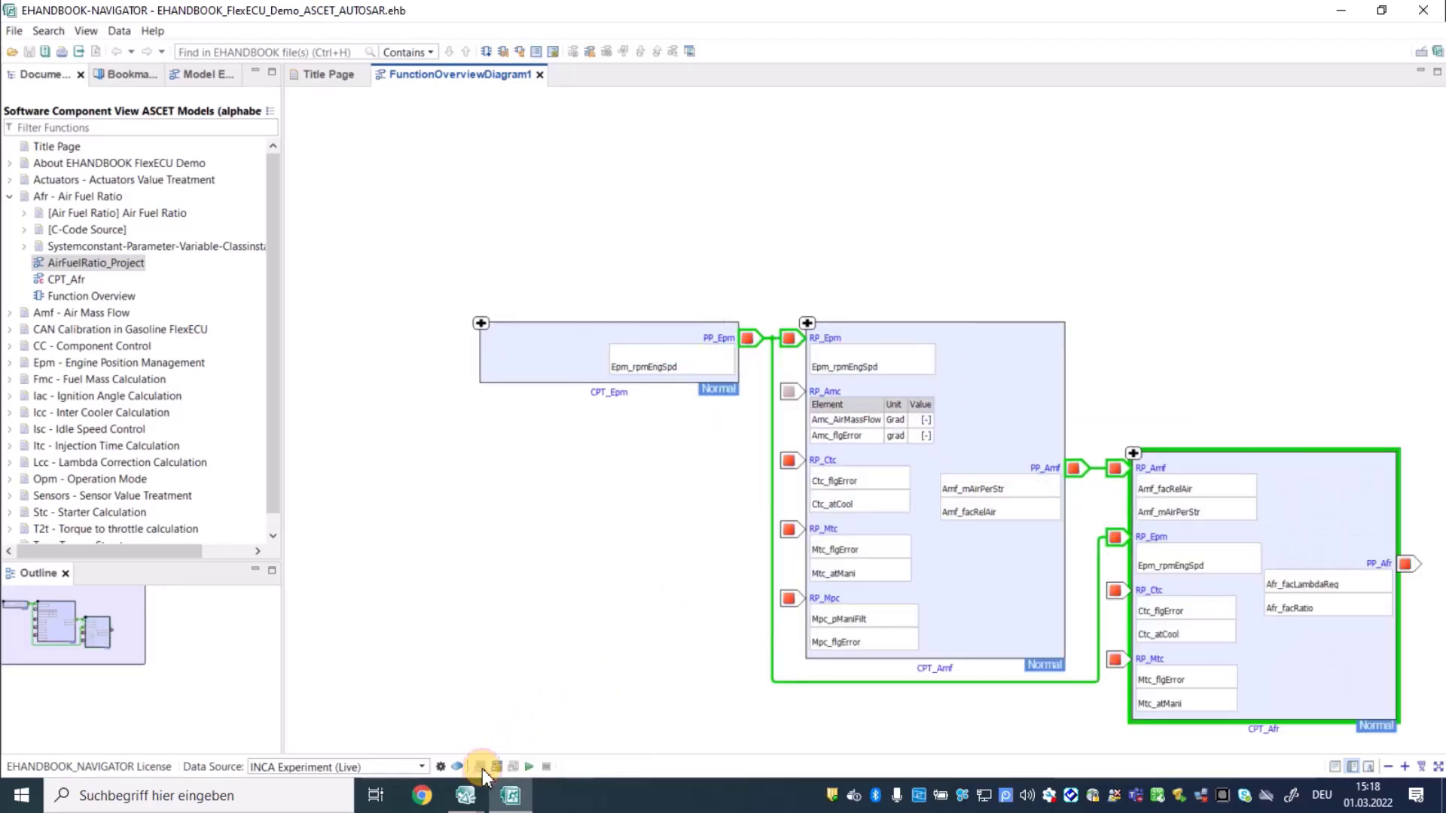
Step: Start the live visualization of the values in the overview diagram, and stop the measurement
drag(591, 671, 455, 600)
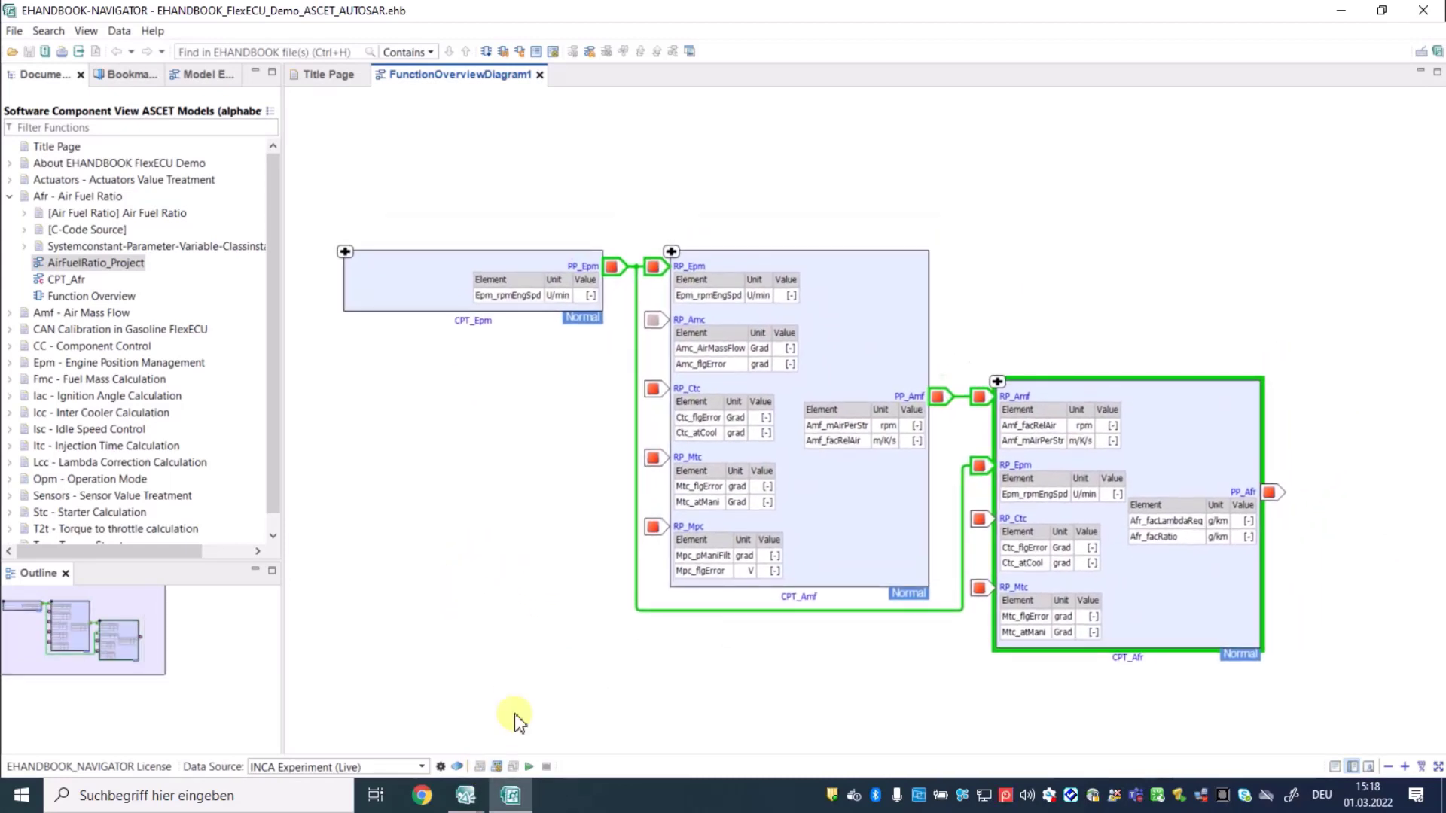
click(531, 767)
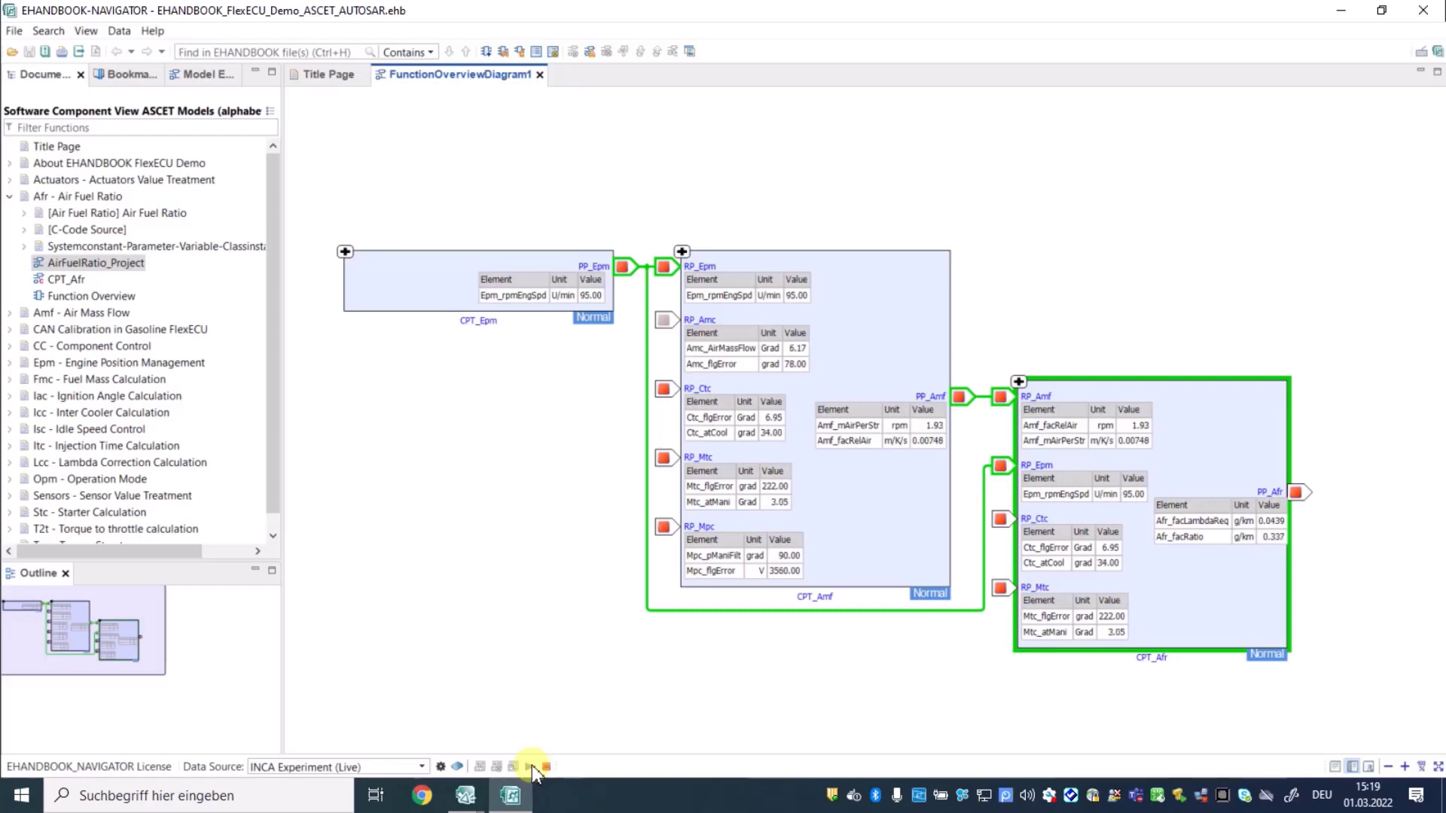
click(547, 767)
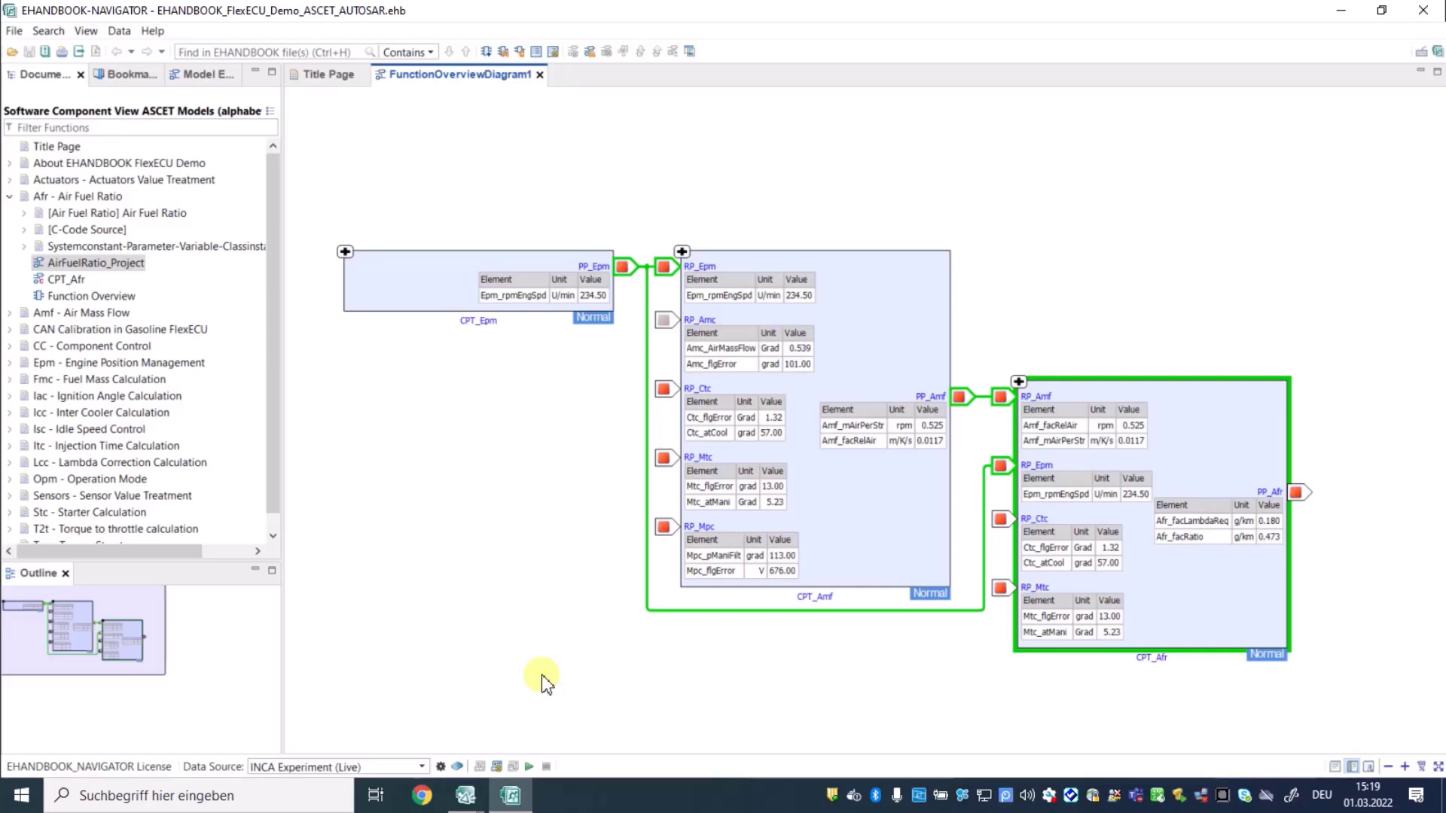
Step: Switch the data source to Measurement and Calibration Files, loading the preset EHANDBOOK_FlexECU_Demo files and linking the EHANDBOOK file to ETK test device:1
click(120, 31)
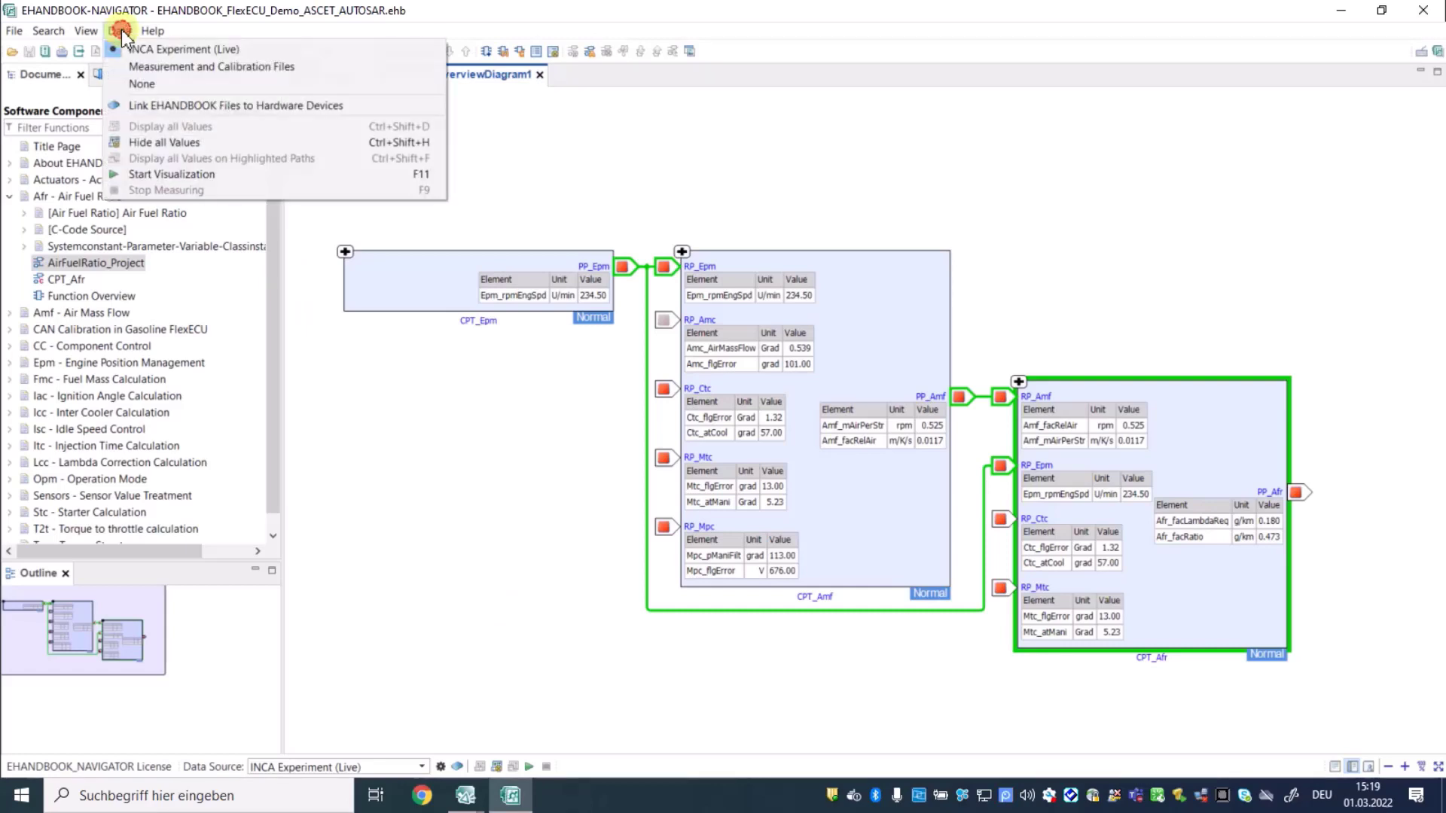
click(171, 67)
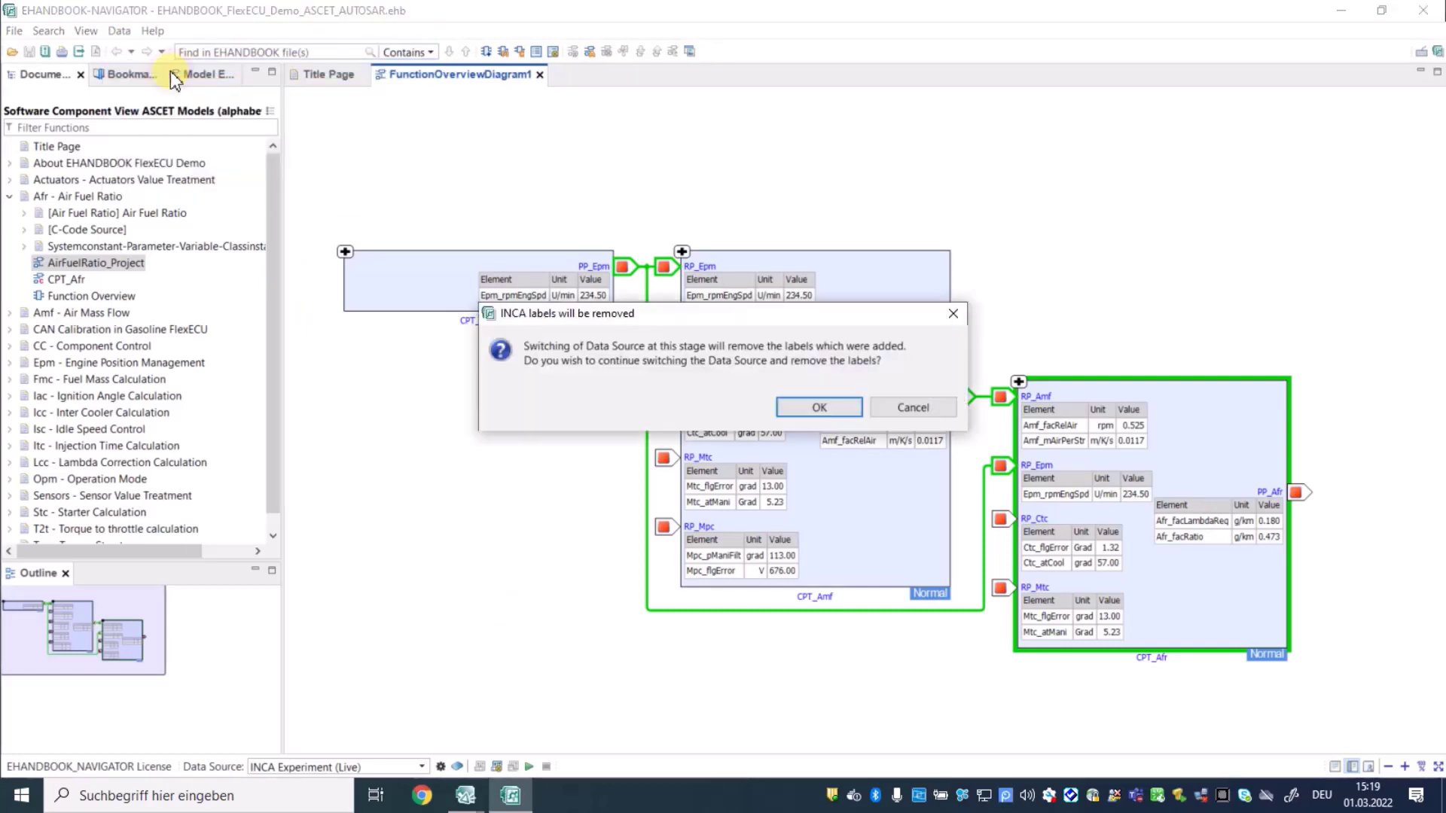
click(829, 408)
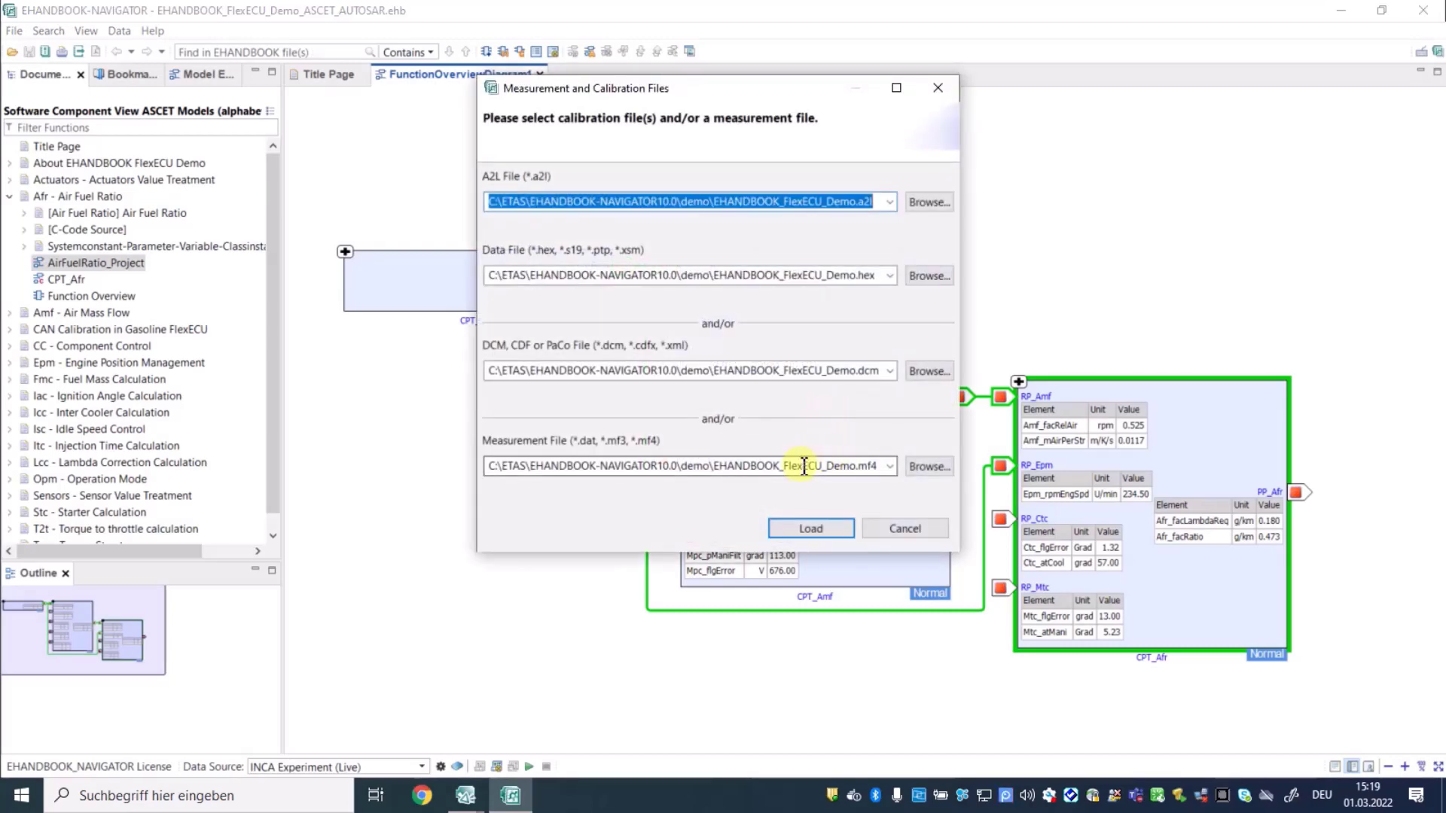
click(835, 528)
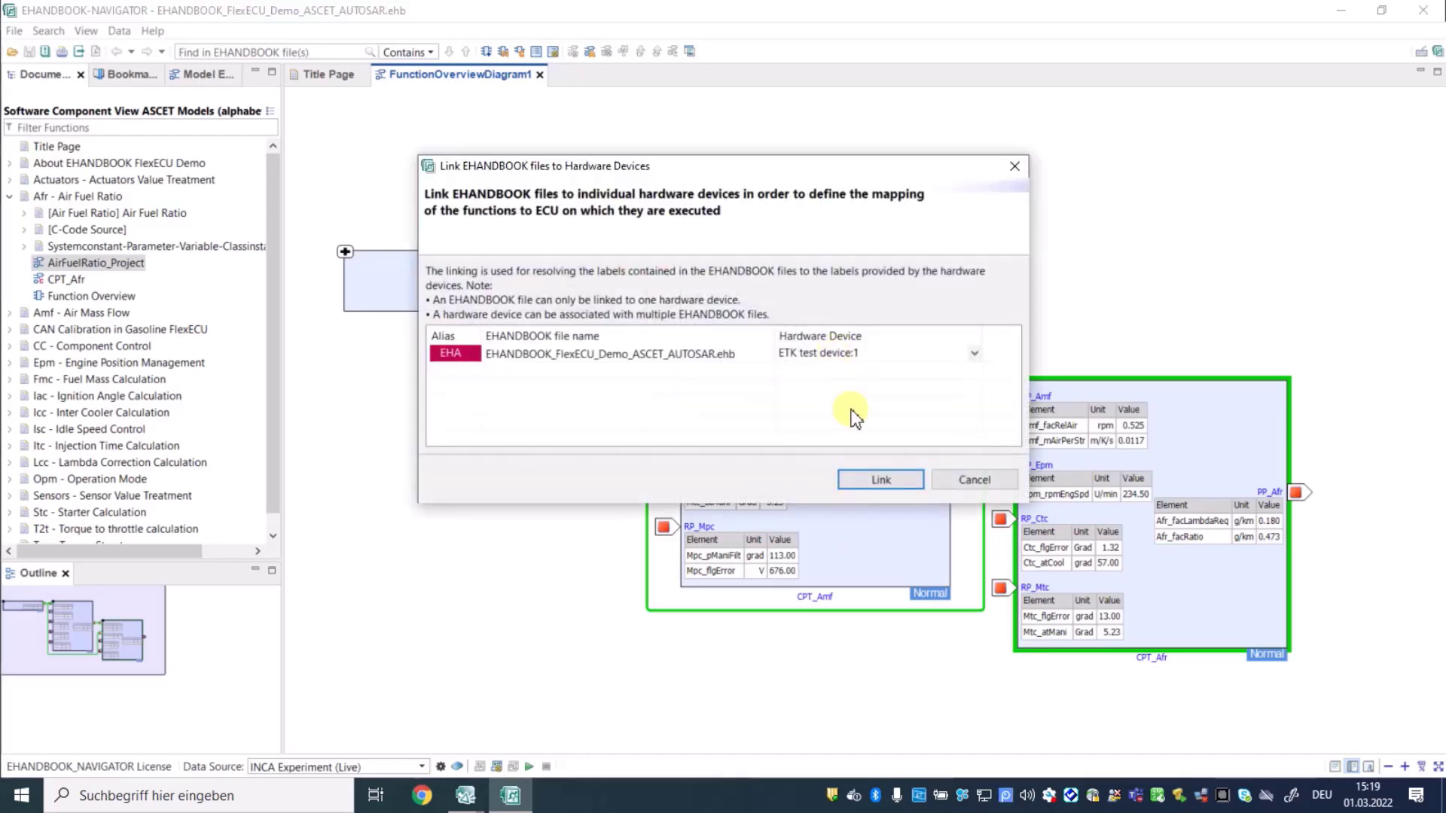
click(873, 480)
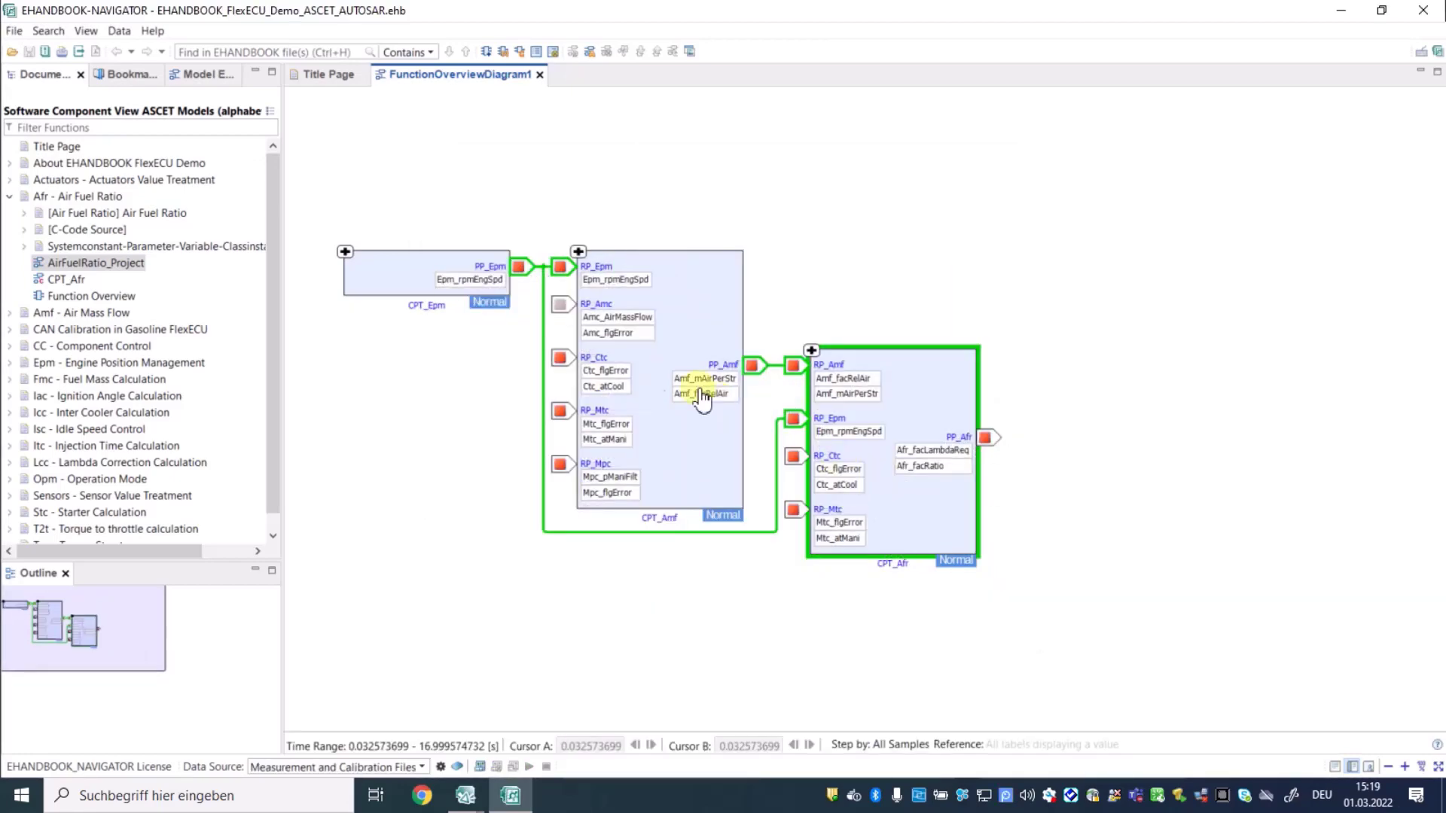
Step: Display the values of ports RP_Ctc and PP_Amf on CPT_Amf, and extend the value display to all ports in the diagram
right_click(607, 368)
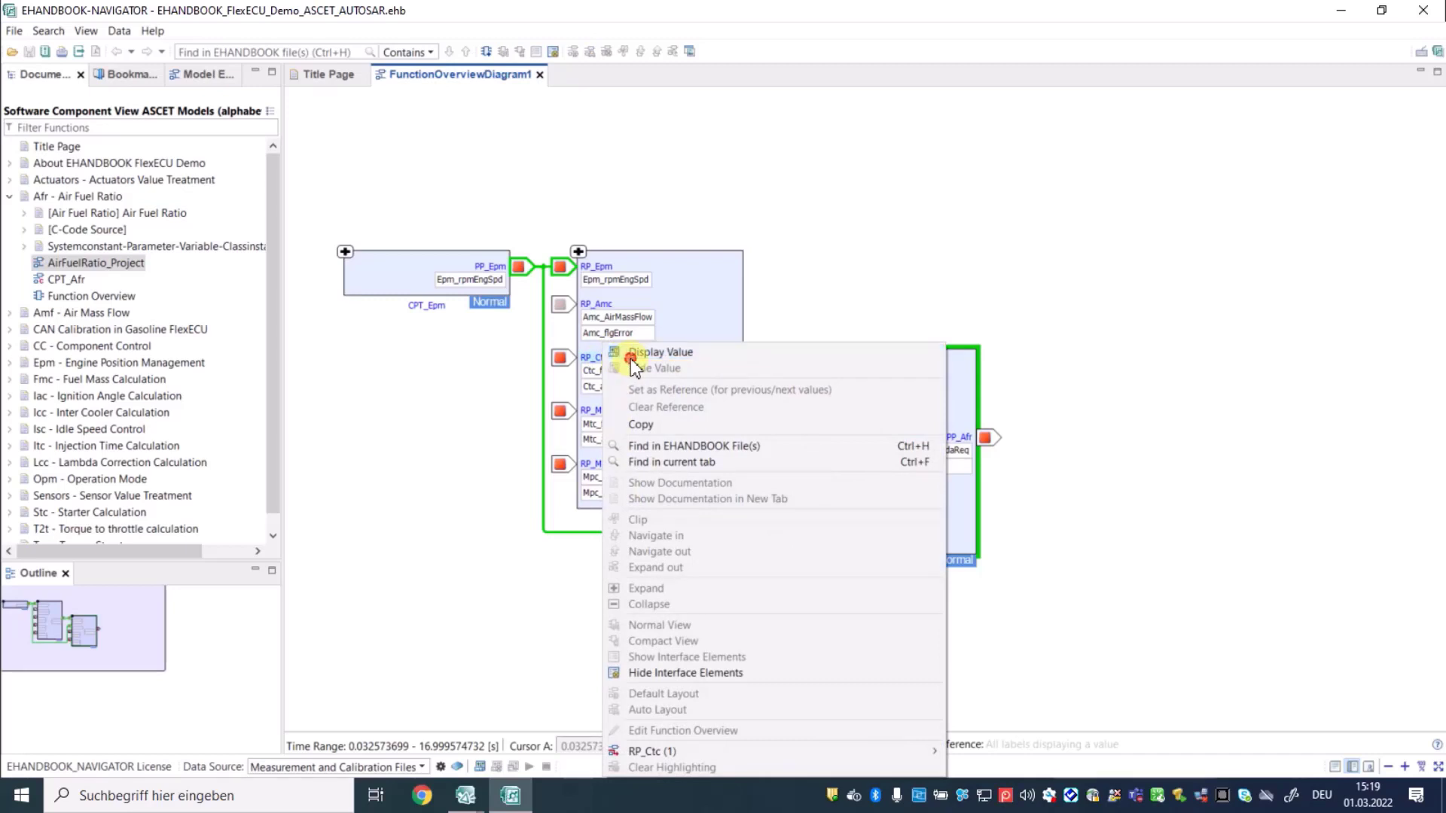
click(631, 359)
right_click(832, 378)
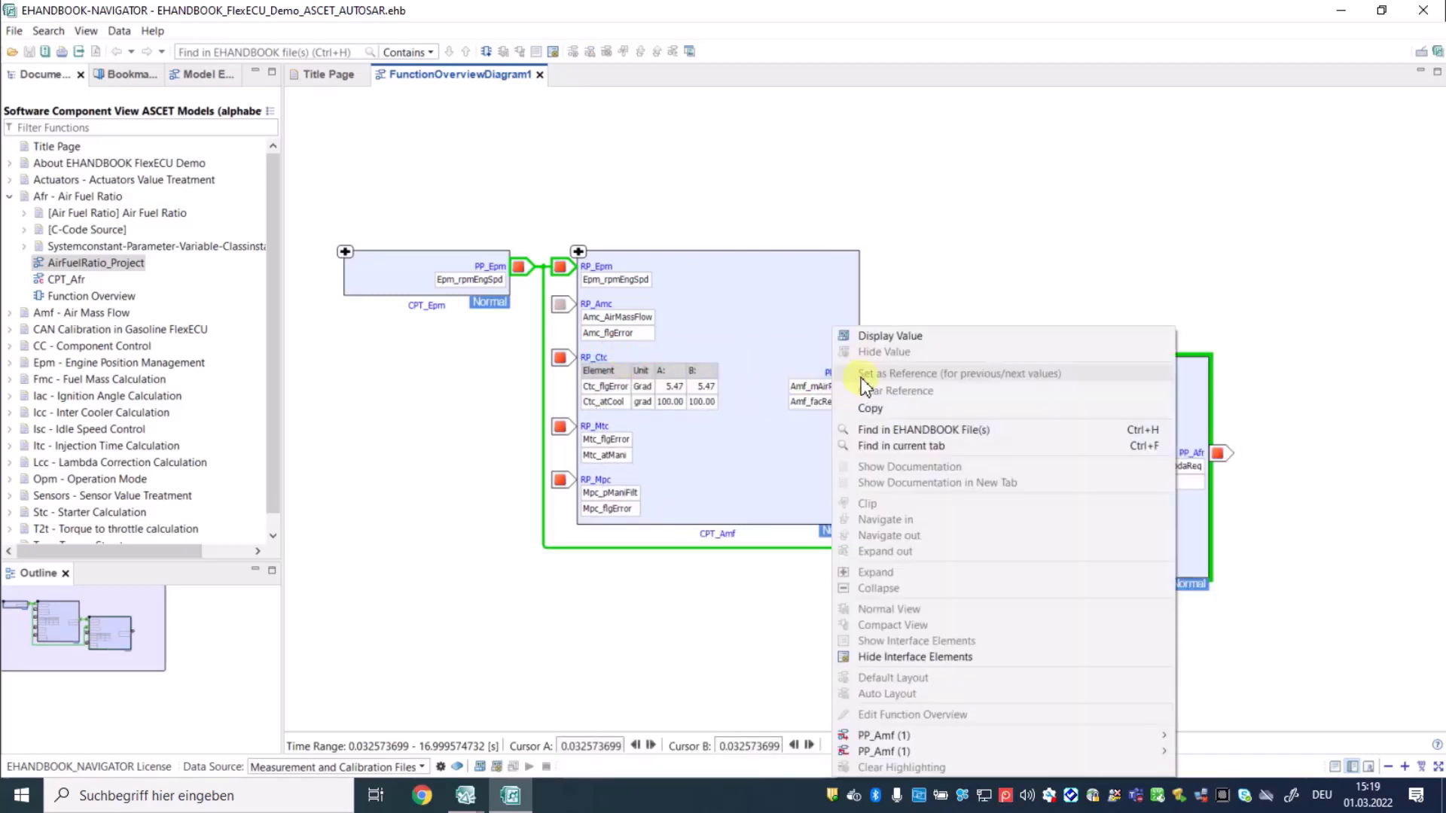
click(897, 333)
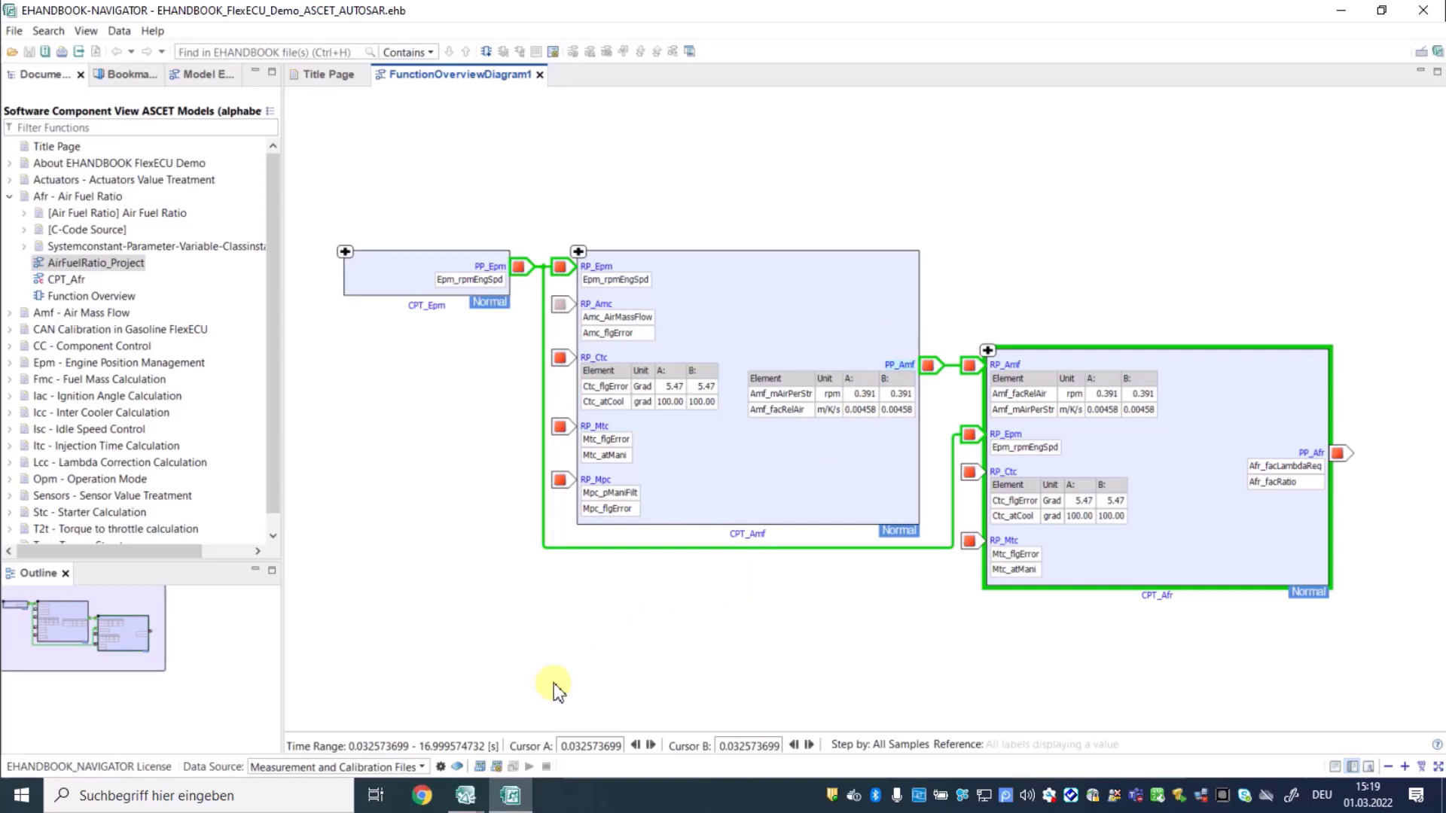
click(482, 764)
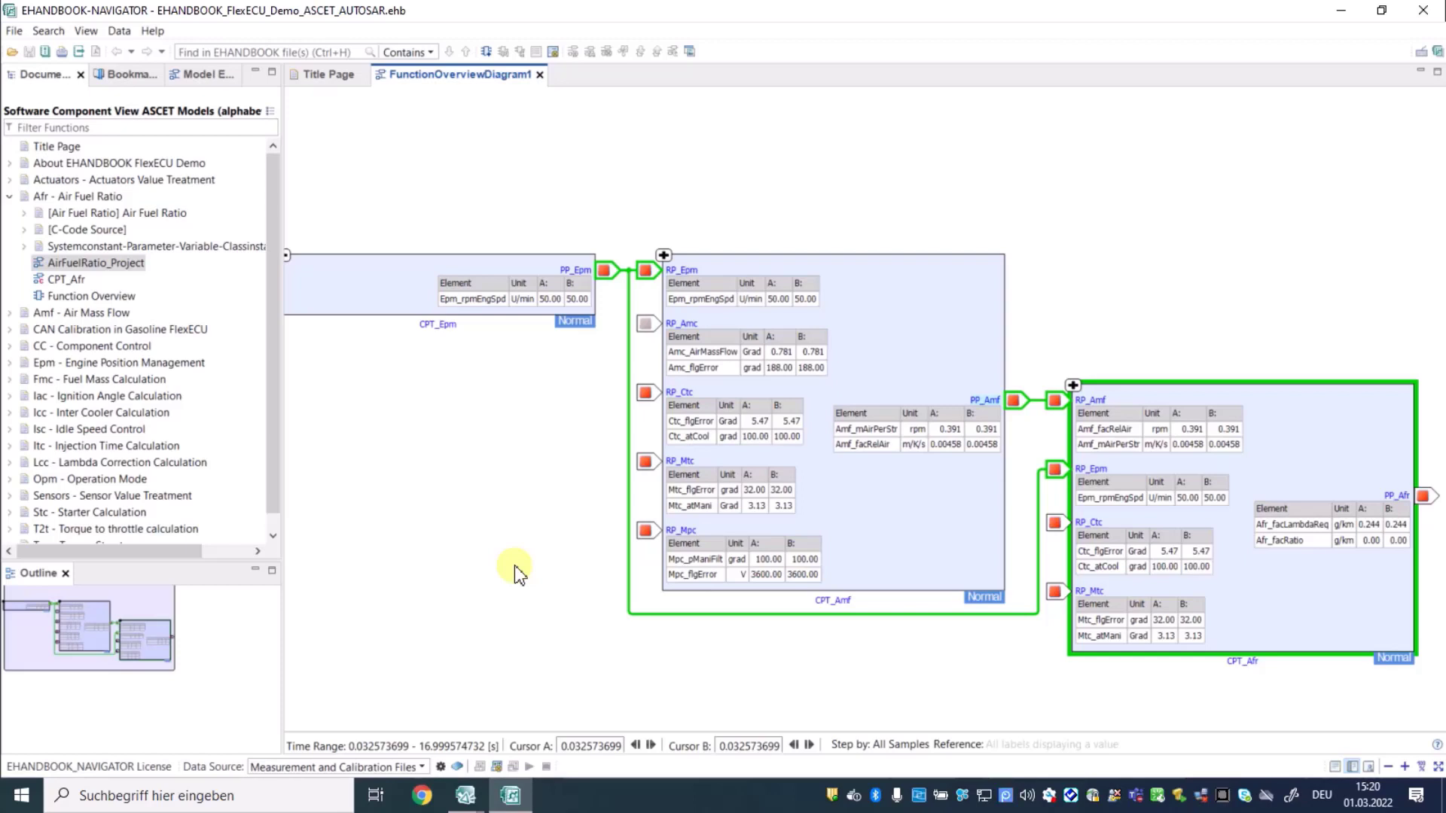
Step: Advance measurement cursor A sample by sample to 0.046573700 s, and hide all values in the overview diagram
click(653, 745)
click(653, 745)
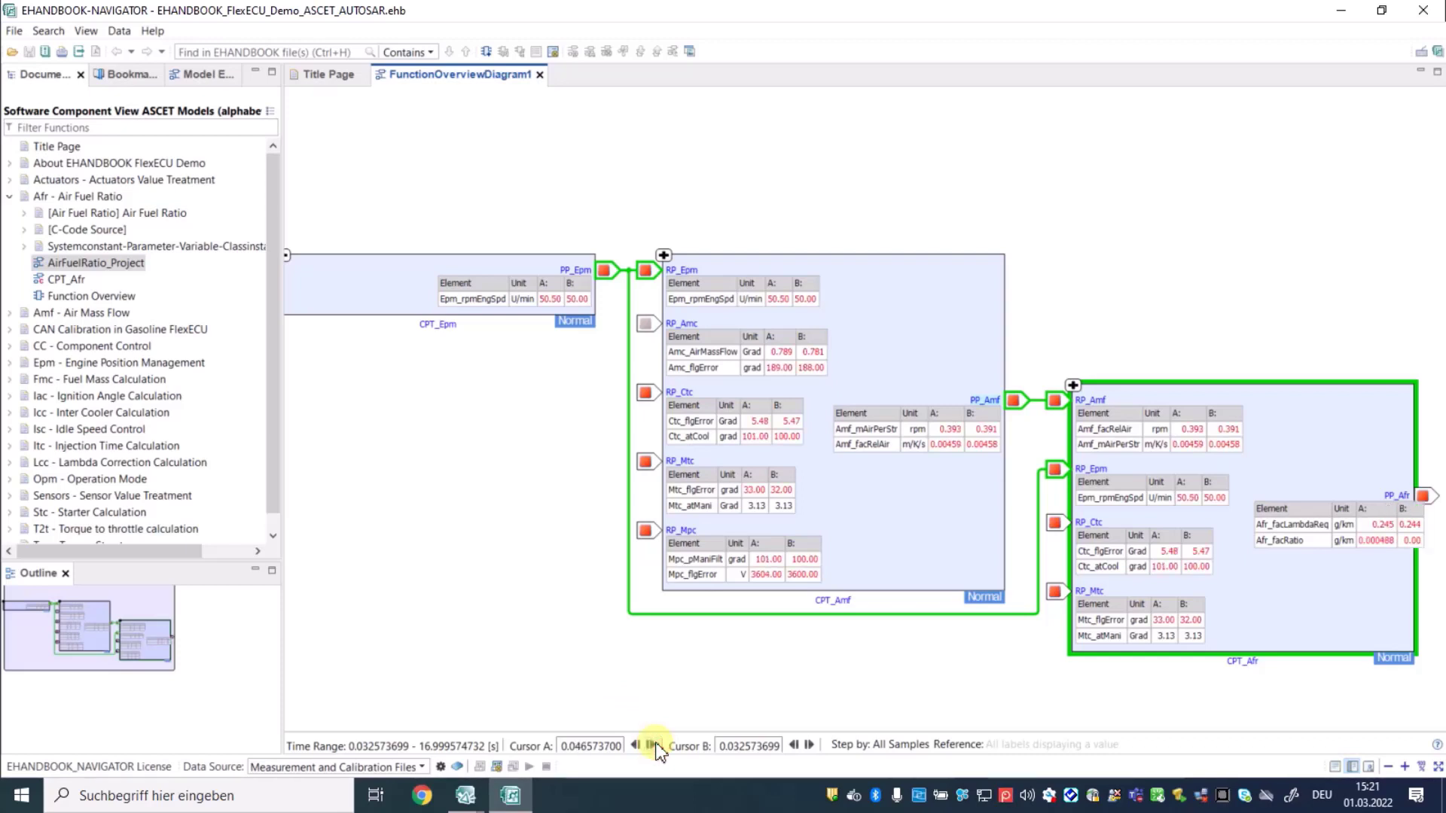
click(498, 766)
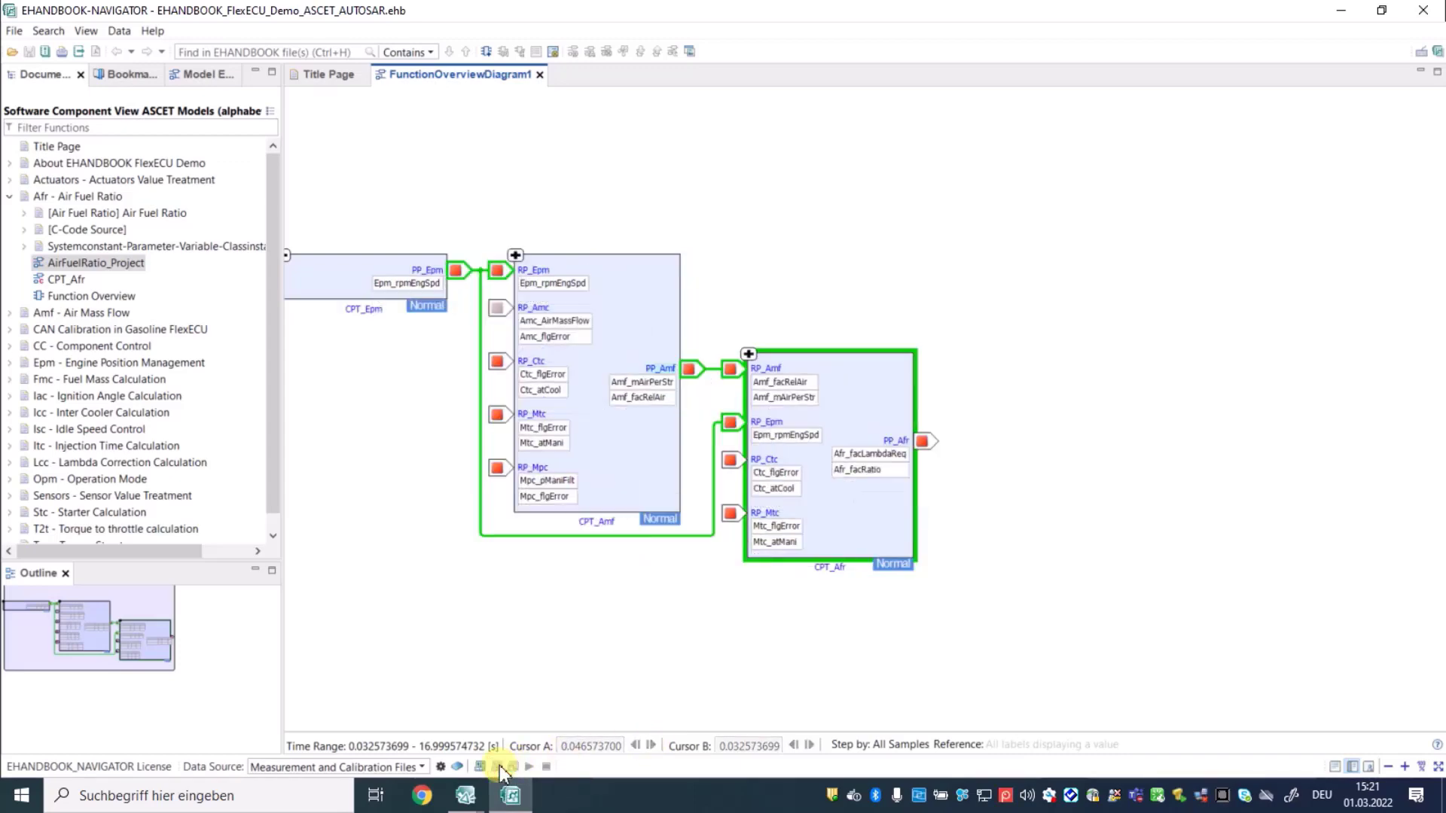